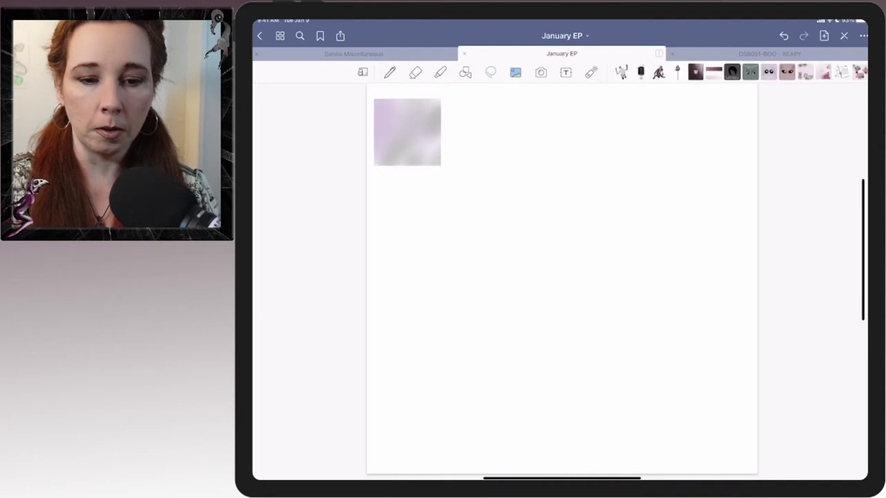
Step: Move and resize the purple-grey square to the page's upper-left, then show the BOO & READY sticker book
{"action": "left_click", "coordinate": [407, 131]}
{"action": "left_click_drag", "start_coordinate": [407, 132], "coordinate": [554, 277]}
{"action": "left_click_drag", "start_coordinate": [590, 311], "coordinate": [706, 429]}
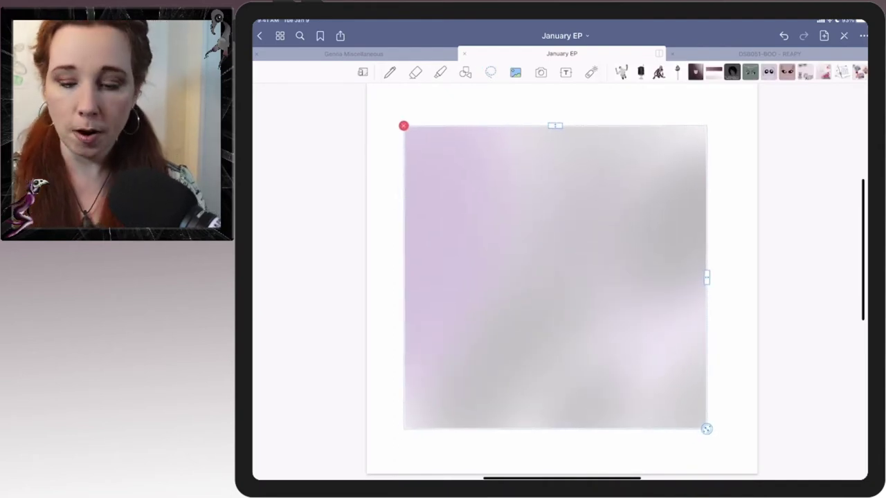
{"action": "left_click_drag", "start_coordinate": [706, 429], "coordinate": [623, 344]}
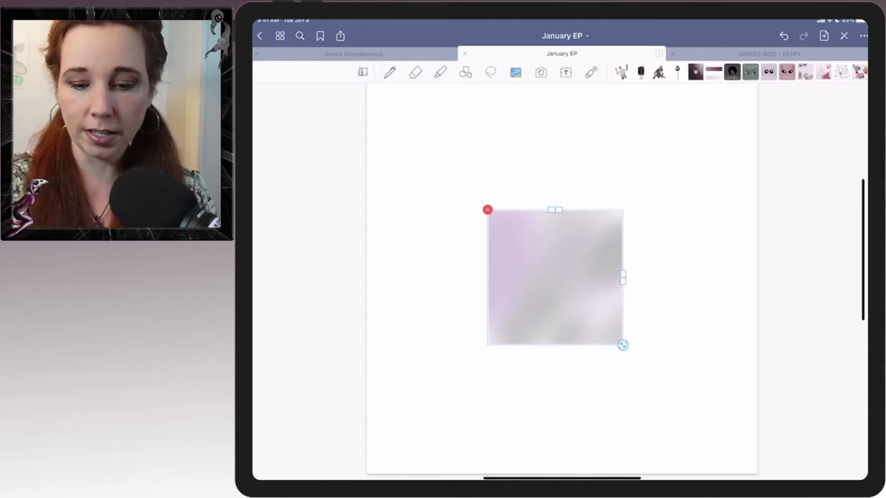
{"action": "left_click_drag", "start_coordinate": [623, 344], "coordinate": [596, 318]}
{"action": "left_click_drag", "start_coordinate": [550, 274], "coordinate": [429, 204]}
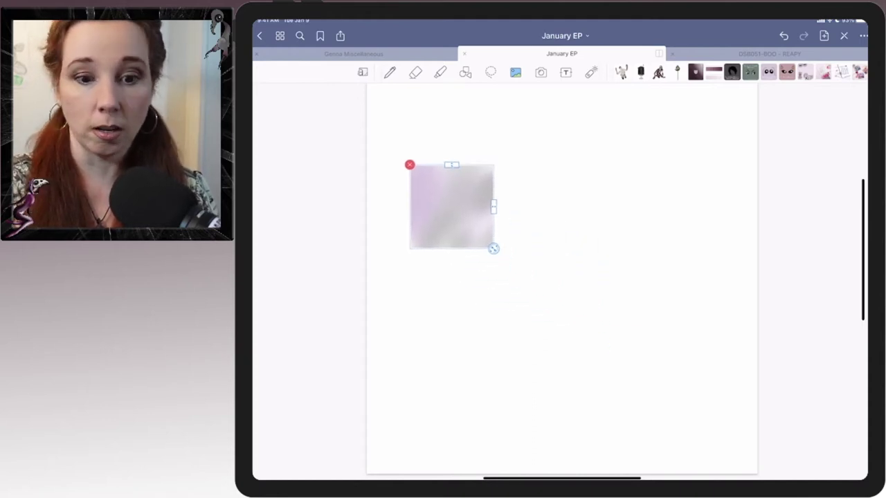
{"action": "left_click", "coordinate": [588, 312]}
{"action": "left_click", "coordinate": [768, 53]}
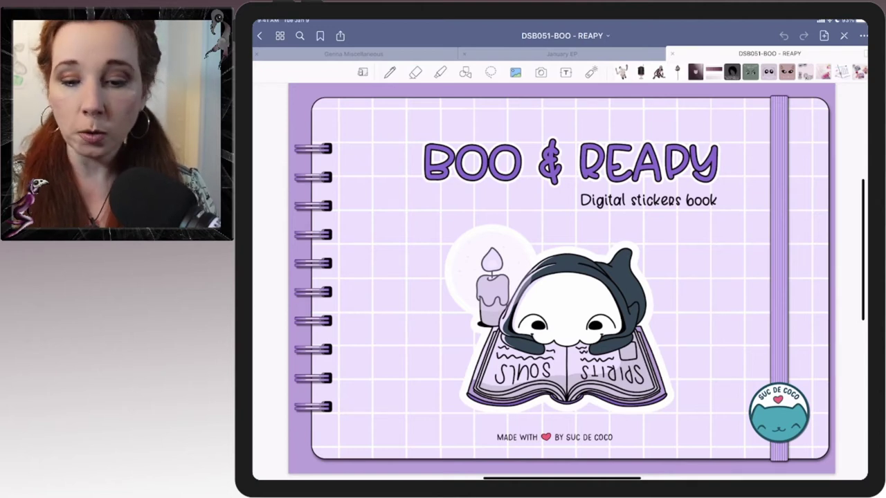
{"action": "scroll", "coordinate": [561, 277], "scroll_direction": "down", "scroll_amount": 3}
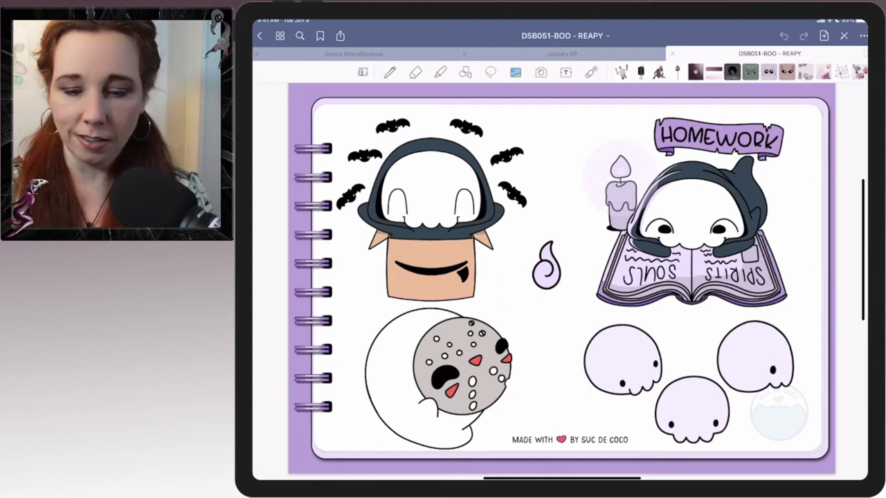
Step: Copy the moon notes sticker from the sticker book and paste it onto the January page
{"action": "key", "text": "Page_Down"}
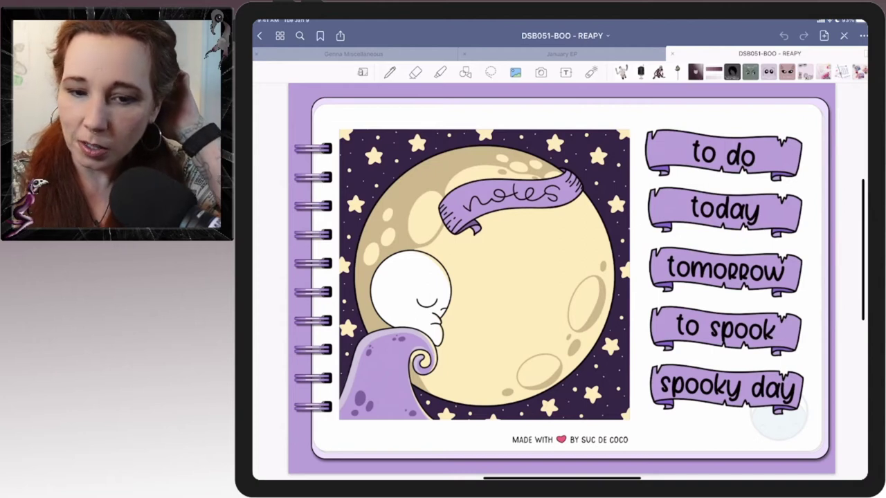
{"action": "left_click", "coordinate": [490, 72]}
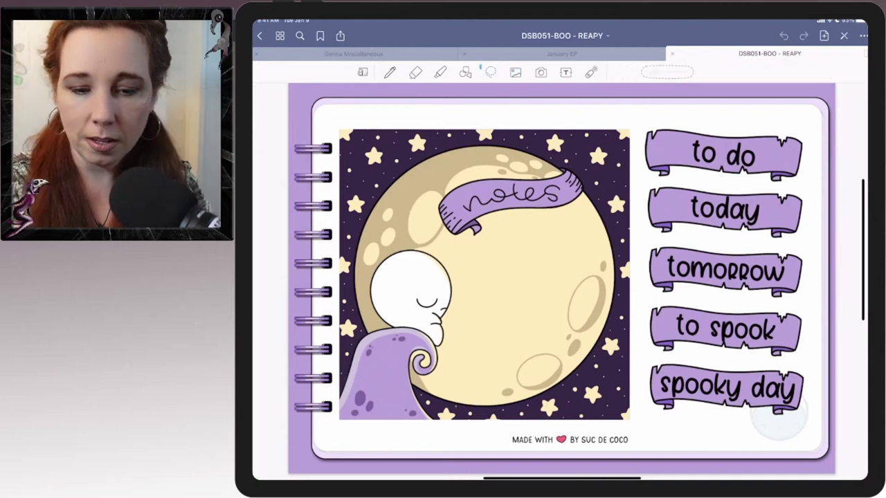
{"action": "left_click", "coordinate": [516, 211]}
{"action": "left_click", "coordinate": [597, 163]}
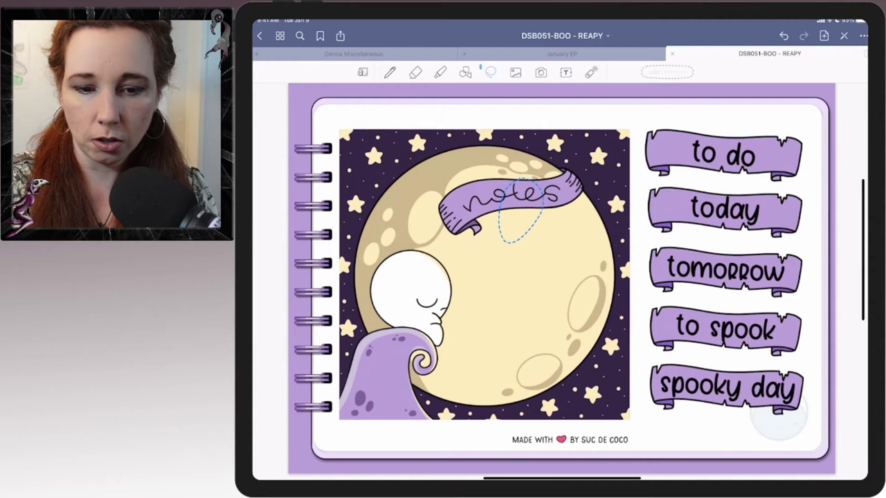
{"action": "left_click", "coordinate": [561, 53]}
{"action": "left_click", "coordinate": [557, 222]}
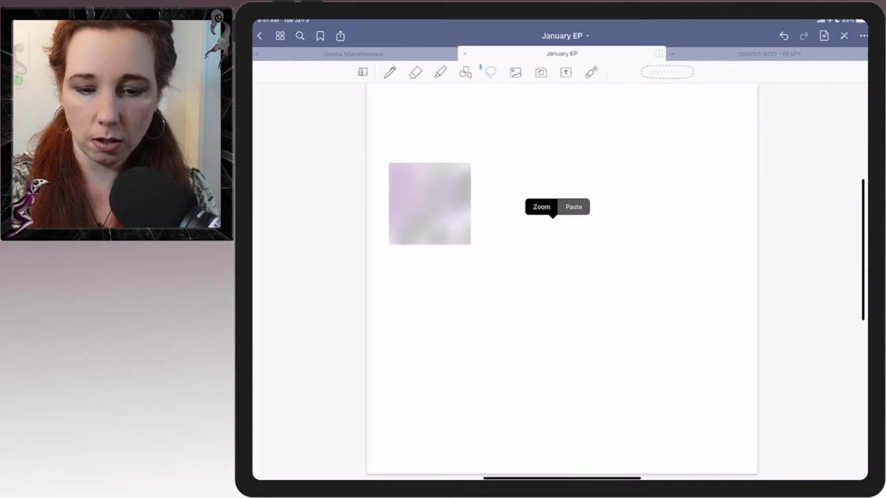
{"action": "left_click", "coordinate": [571, 208]}
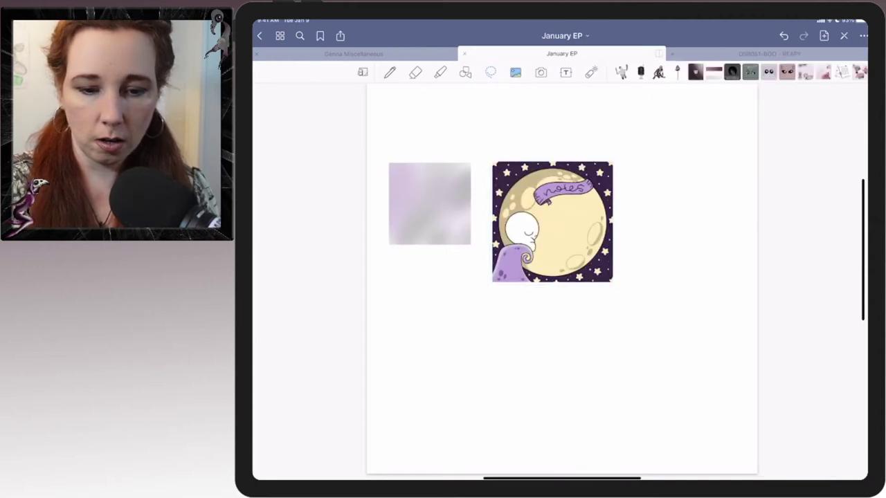
Step: Move the purple-grey square to the bottom-left, then enlarge the moon sticker and place it top-left
{"action": "left_click", "coordinate": [429, 204]}
{"action": "left_click_drag", "start_coordinate": [429, 204], "coordinate": [453, 400]}
{"action": "left_click", "coordinate": [623, 381]}
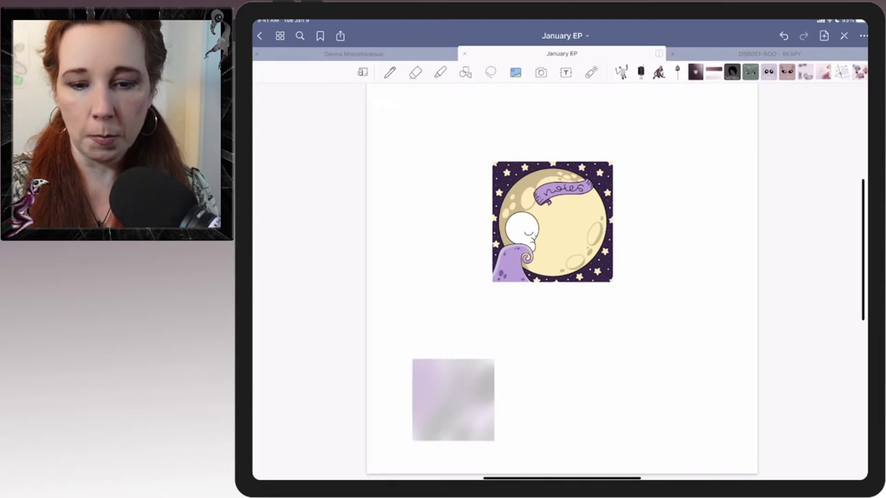
{"action": "left_click", "coordinate": [552, 222]}
{"action": "left_click_drag", "start_coordinate": [615, 284], "coordinate": [641, 312]}
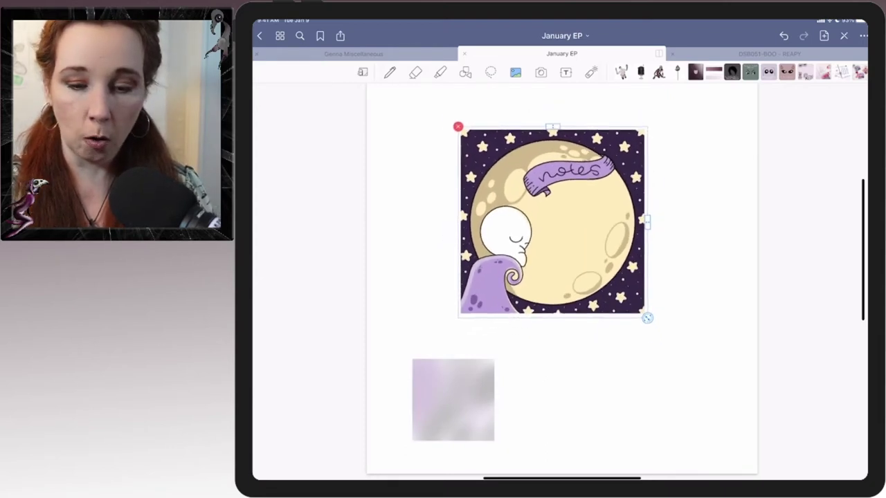
{"action": "left_click_drag", "start_coordinate": [552, 221], "coordinate": [464, 178]}
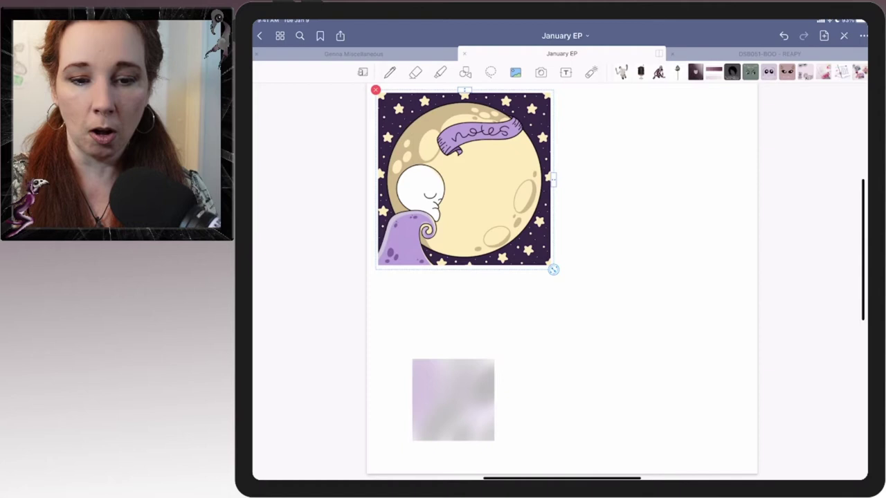
{"action": "left_click", "coordinate": [491, 72]}
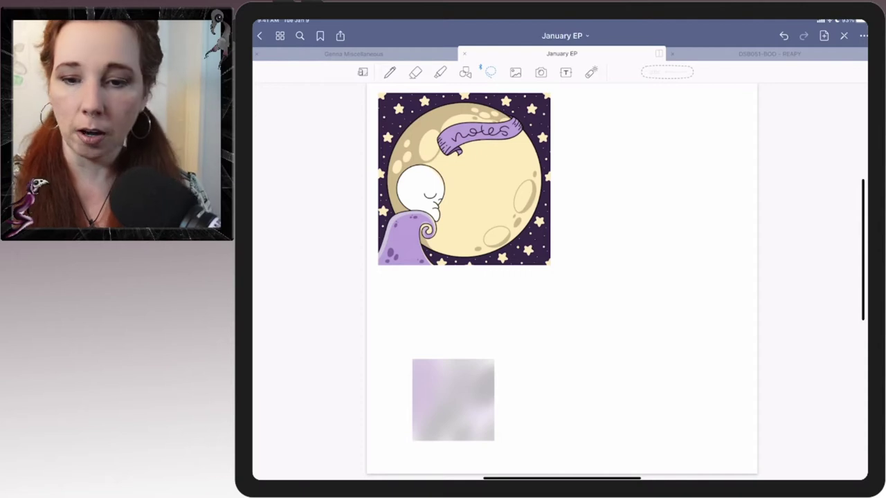
Step: Copy the saturday reaper sticker from the sticker book's weekday reaper page
{"action": "left_click", "coordinate": [769, 53]}
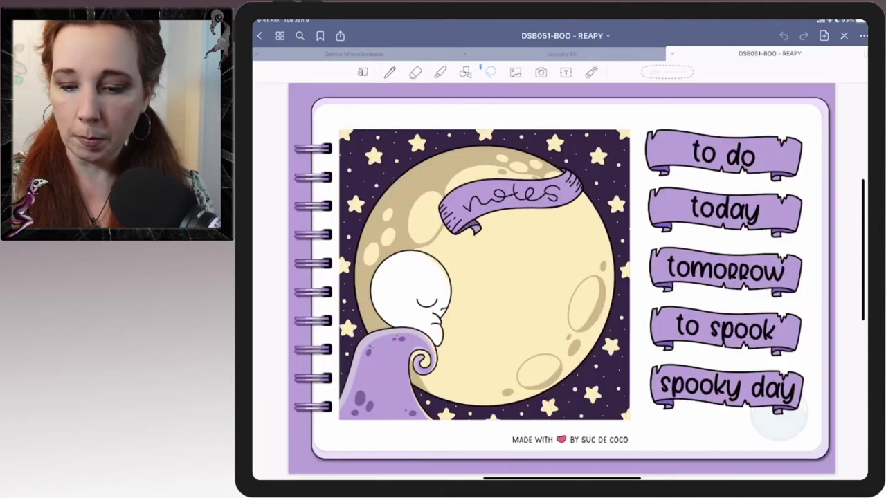
{"action": "left_click_drag", "start_coordinate": [692, 276], "coordinate": [415, 277]}
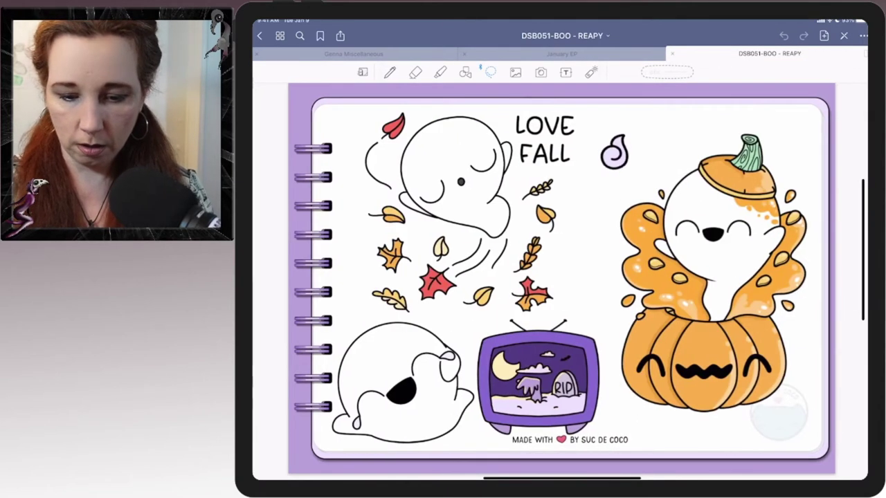
{"action": "left_click_drag", "start_coordinate": [692, 277], "coordinate": [415, 277]}
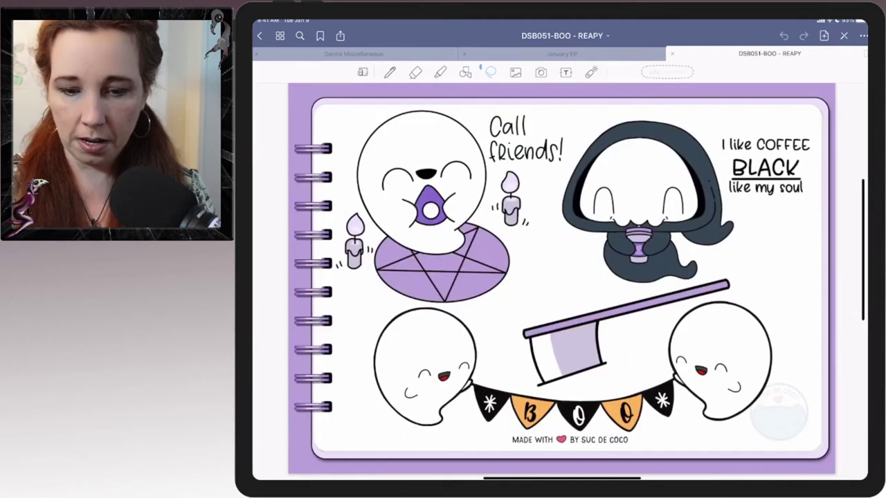
{"action": "left_click_drag", "start_coordinate": [692, 277], "coordinate": [415, 277]}
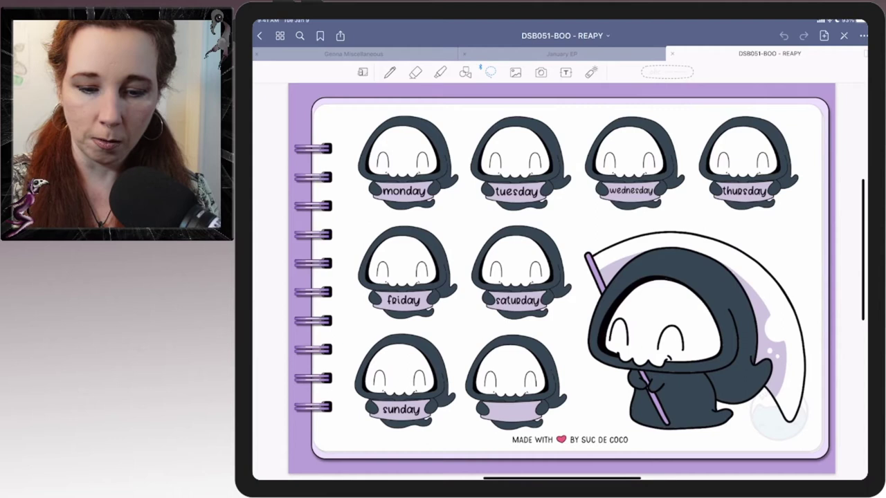
{"action": "left_click", "coordinate": [519, 270]}
{"action": "left_click", "coordinate": [592, 238]}
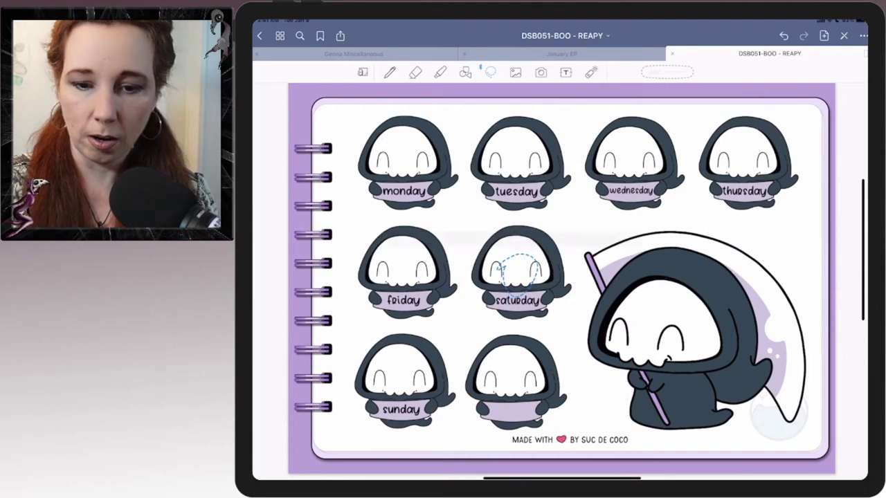
Step: Paste the saturday reaper onto the January page, enlarge it and place it top-right
{"action": "left_click", "coordinate": [561, 53]}
{"action": "left_click", "coordinate": [647, 222]}
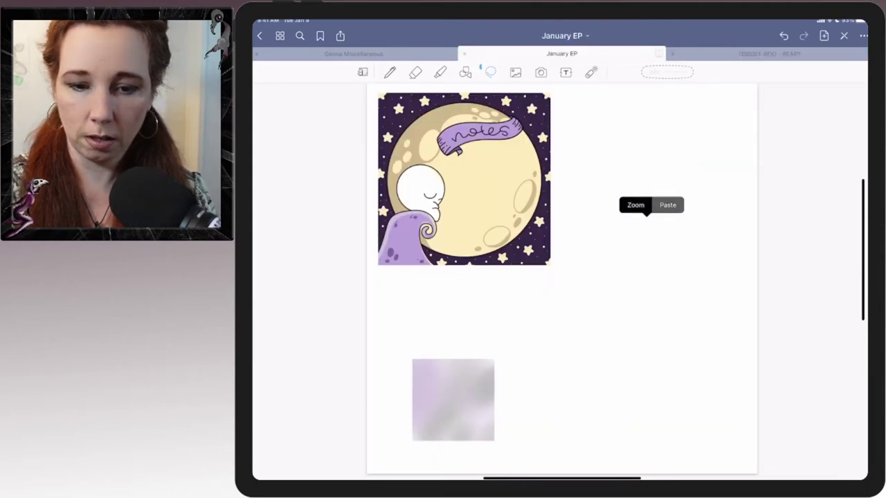
{"action": "left_click", "coordinate": [667, 205]}
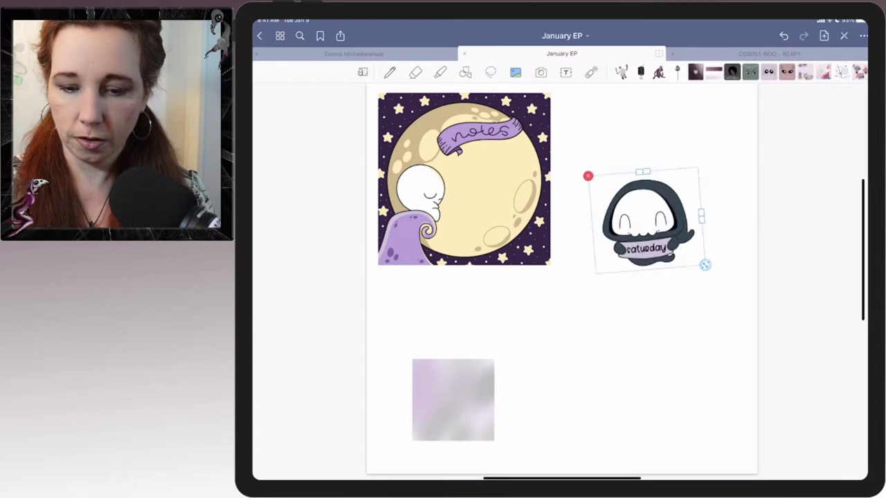
{"action": "left_click_drag", "start_coordinate": [671, 242], "coordinate": [733, 291]}
{"action": "left_click_drag", "start_coordinate": [650, 207], "coordinate": [681, 152]}
{"action": "left_click_drag", "start_coordinate": [747, 216], "coordinate": [737, 208]}
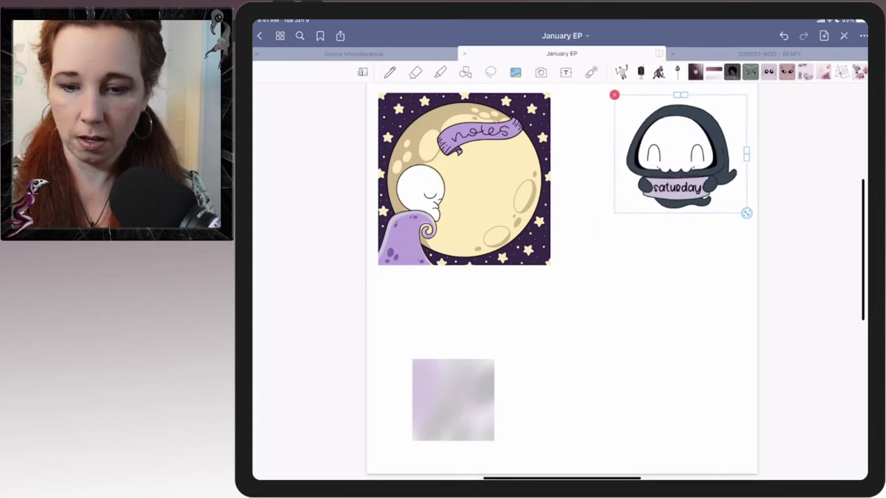
{"action": "left_click", "coordinate": [553, 311]}
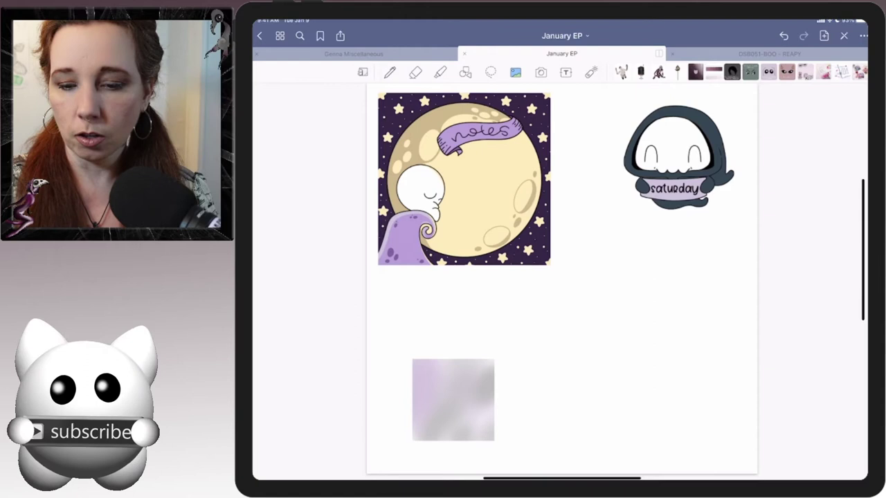
Step: Insert the purple notebook image from the January Binders folder onto the page
{"action": "left_click", "coordinate": [515, 72]}
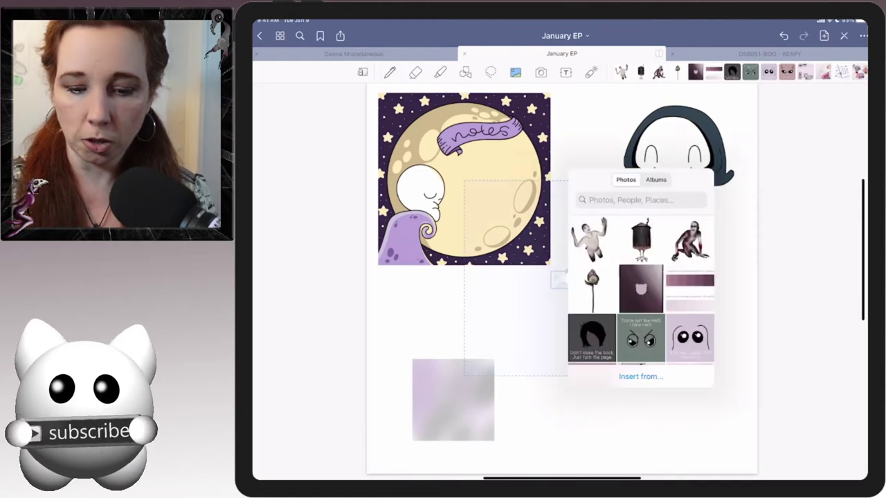
{"action": "left_click", "coordinate": [640, 375]}
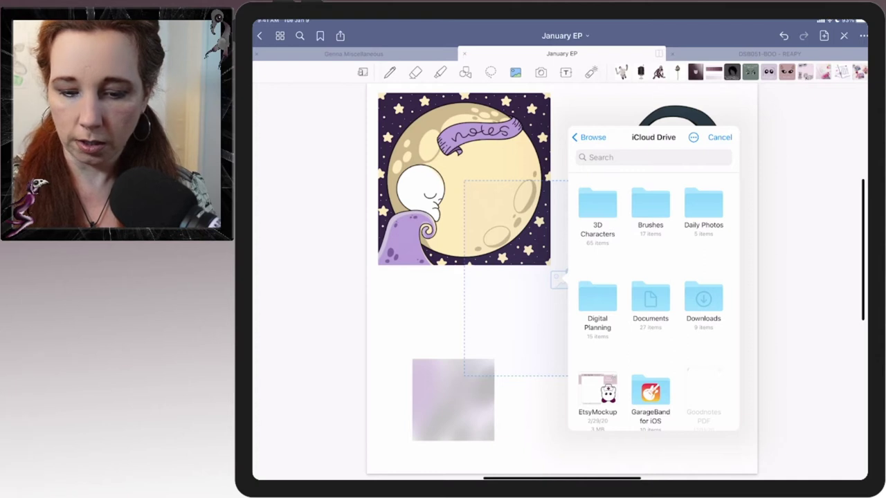
{"action": "left_click", "coordinate": [597, 304]}
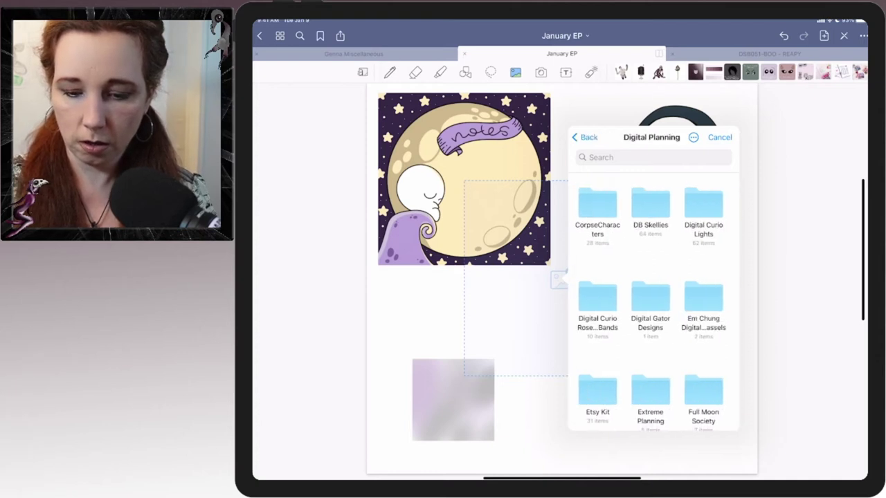
{"action": "left_click", "coordinate": [650, 391]}
{"action": "left_click", "coordinate": [597, 297]}
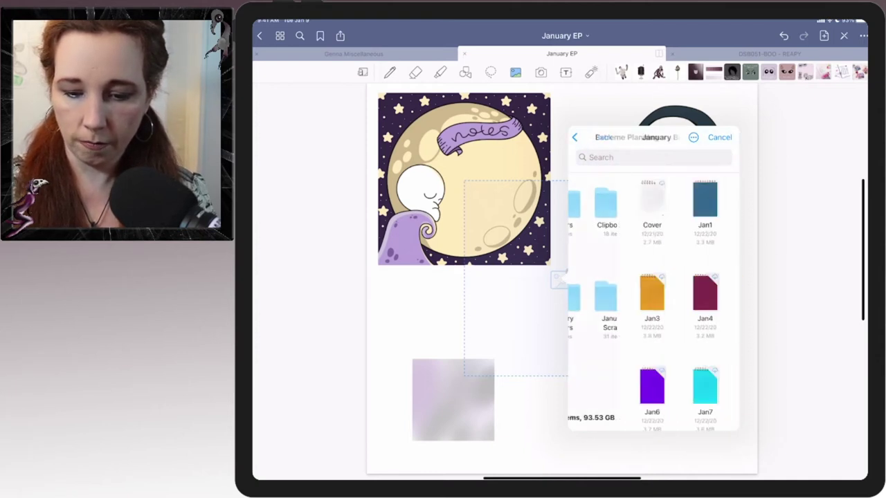
{"action": "scroll", "coordinate": [650, 305], "scroll_direction": "down", "scroll_amount": 5}
{"action": "scroll", "coordinate": [651, 305], "scroll_direction": "down", "scroll_amount": 5}
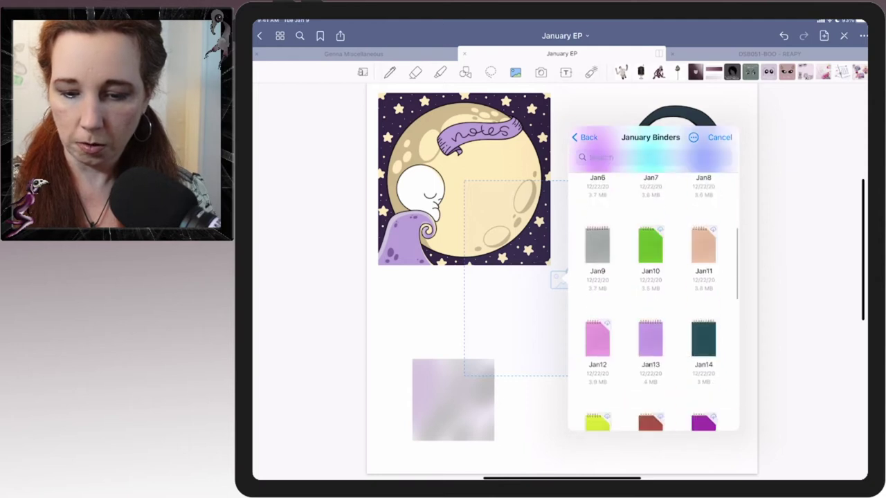
{"action": "scroll", "coordinate": [650, 304], "scroll_direction": "down", "scroll_amount": 5}
{"action": "scroll", "coordinate": [650, 305], "scroll_direction": "down", "scroll_amount": 3}
{"action": "scroll", "coordinate": [651, 305], "scroll_direction": "down", "scroll_amount": 1}
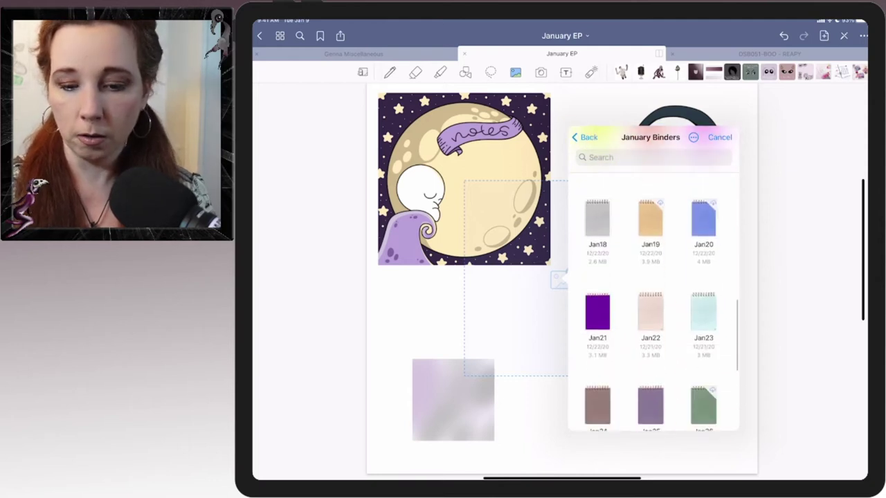
{"action": "left_click", "coordinate": [597, 312]}
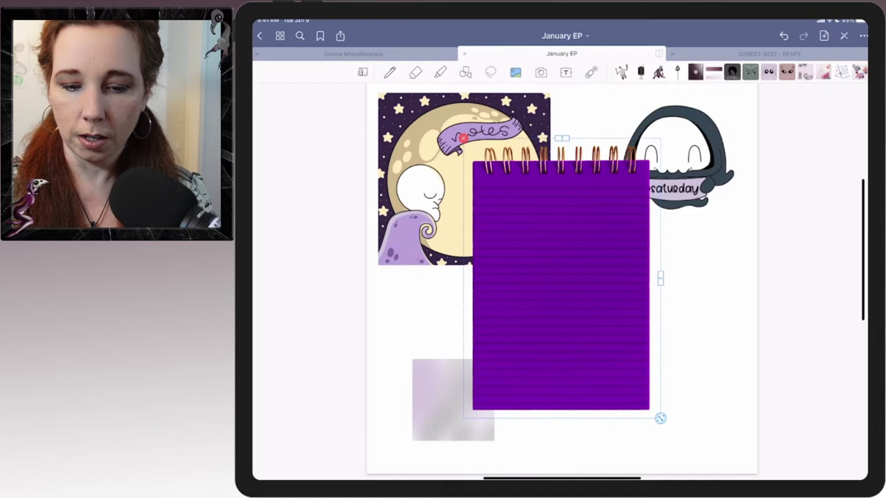
Step: Position the notepad in the lower right and nudge the skull saturday sticker slightly
{"action": "left_click_drag", "start_coordinate": [561, 284], "coordinate": [653, 346]}
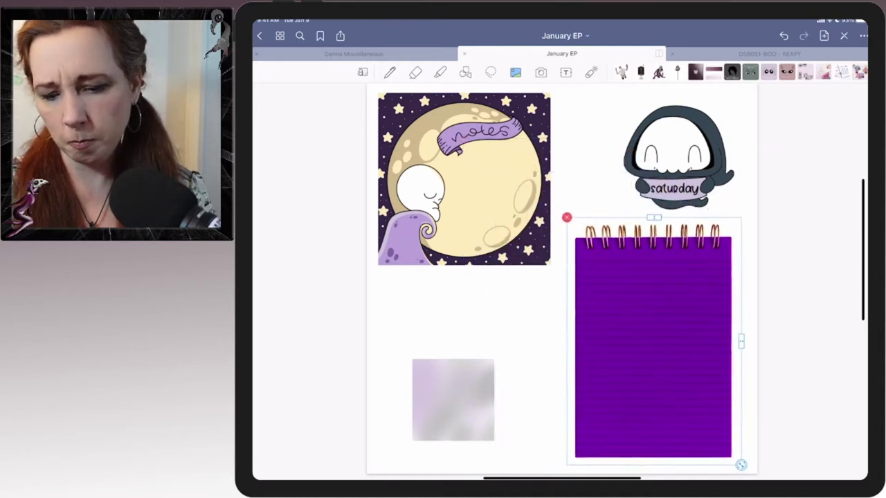
{"action": "left_click_drag", "start_coordinate": [653, 339], "coordinate": [661, 342]}
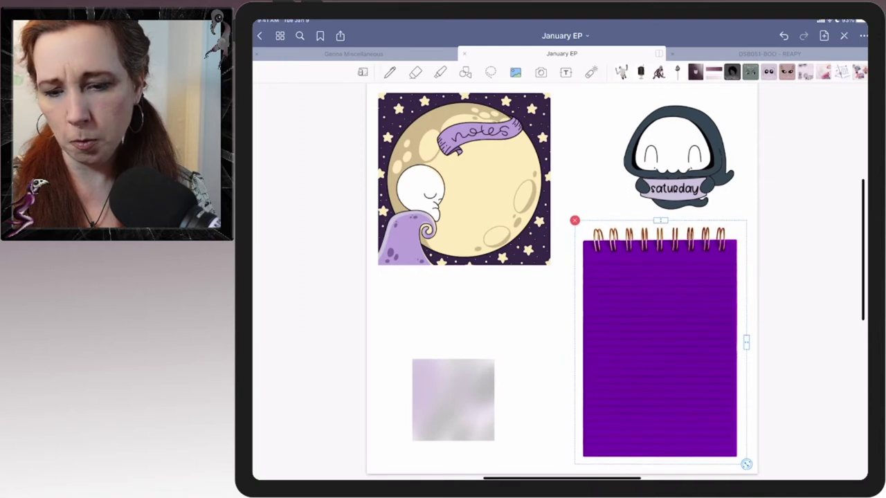
{"action": "left_click", "coordinate": [484, 318]}
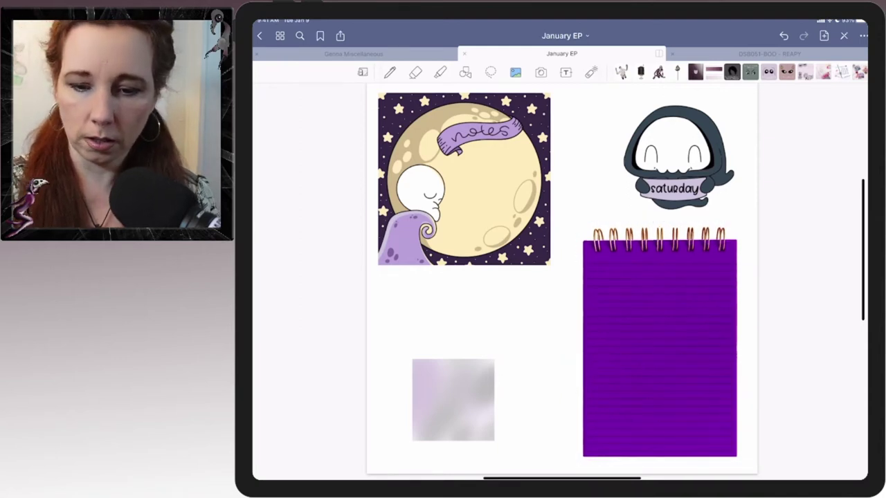
{"action": "left_click", "coordinate": [678, 156]}
{"action": "mouse_move", "coordinate": [678, 156]}
{"action": "left_mouse_down"}
{"action": "mouse_move", "coordinate": [667, 151]}
{"action": "mouse_move", "coordinate": [679, 152]}
{"action": "left_mouse_up"}
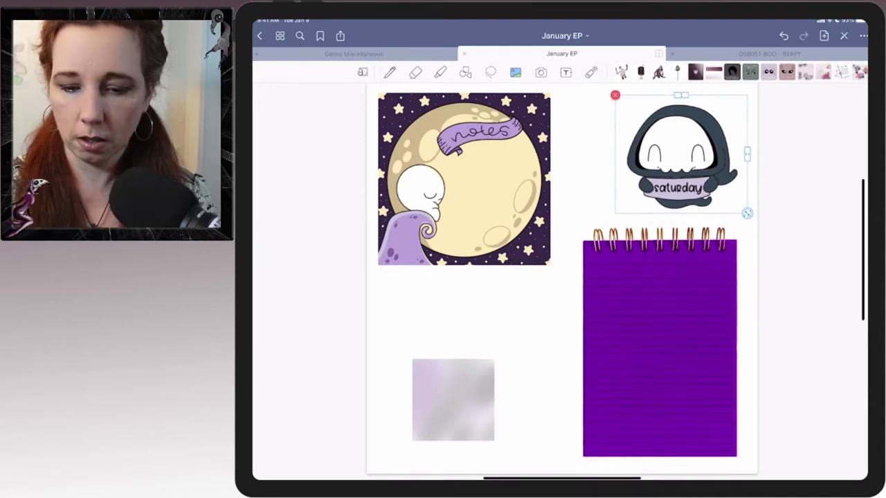
{"action": "left_click", "coordinate": [796, 277]}
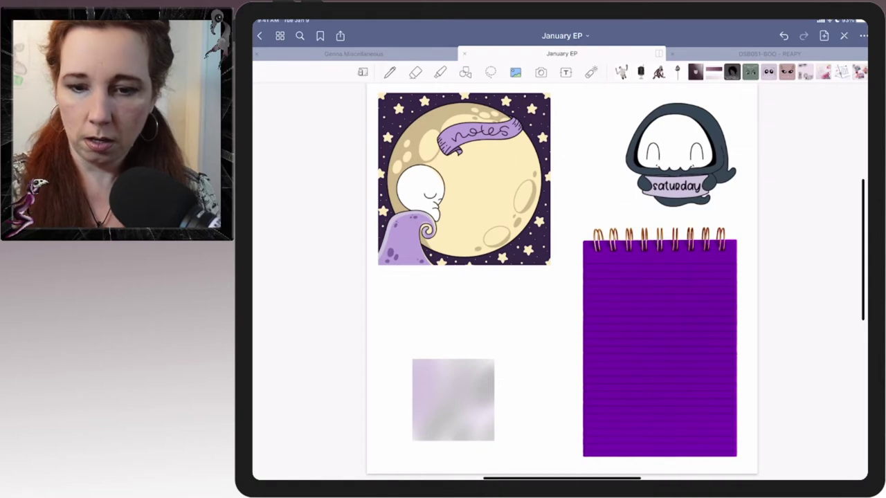
Step: Set the text tool to the Annika font in white
{"action": "left_click", "coordinate": [565, 72]}
{"action": "left_click", "coordinate": [628, 72]}
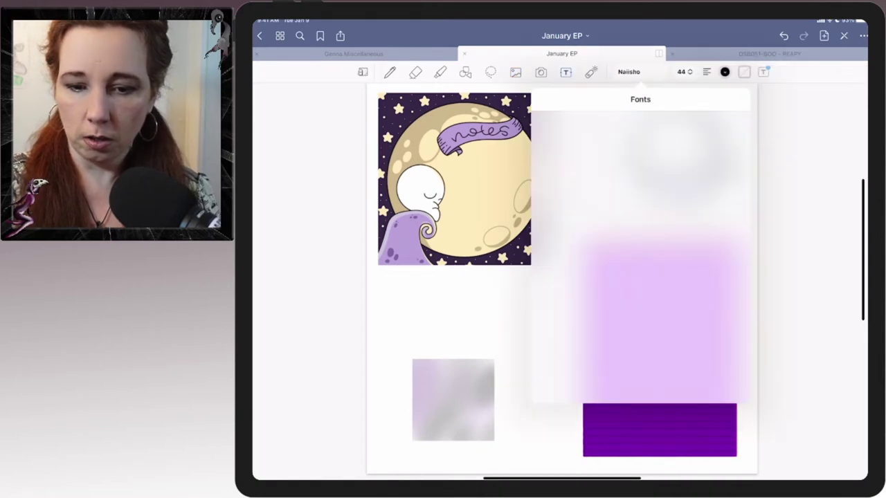
{"action": "left_click", "coordinate": [550, 150]}
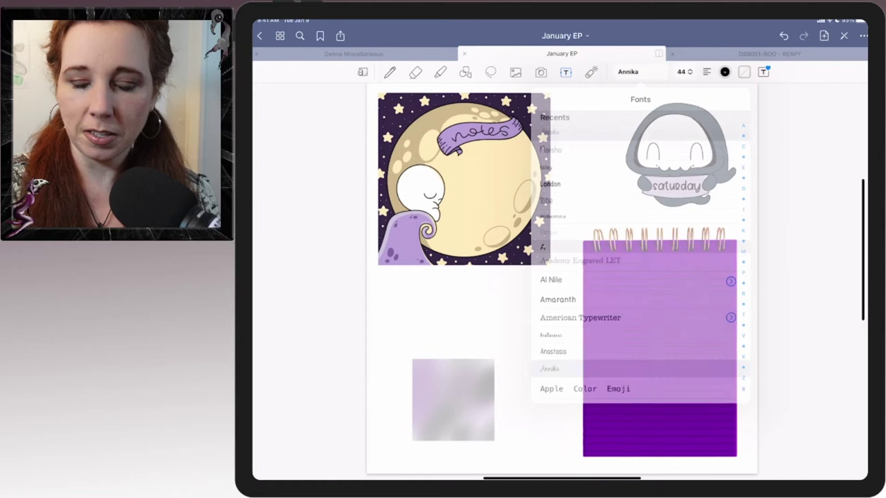
{"action": "left_click", "coordinate": [724, 72]}
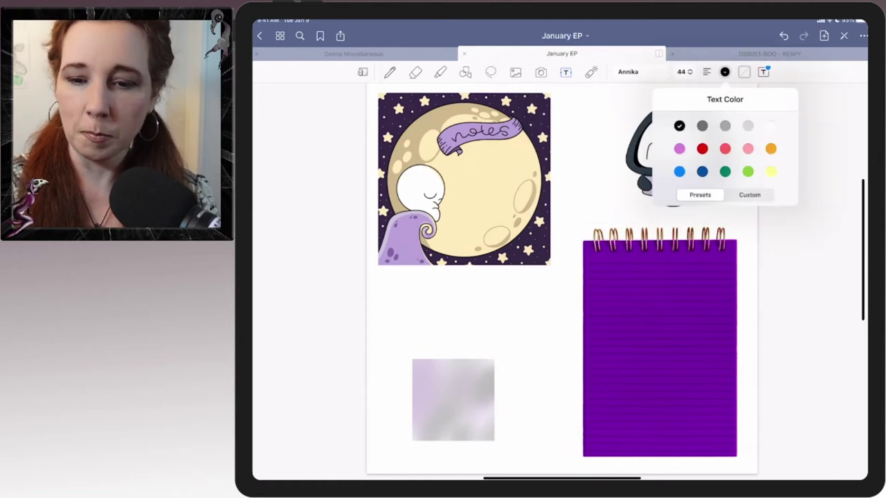
{"action": "left_click", "coordinate": [771, 126]}
{"action": "scroll", "coordinate": [560, 277], "scroll_direction": "up", "scroll_amount": 5}
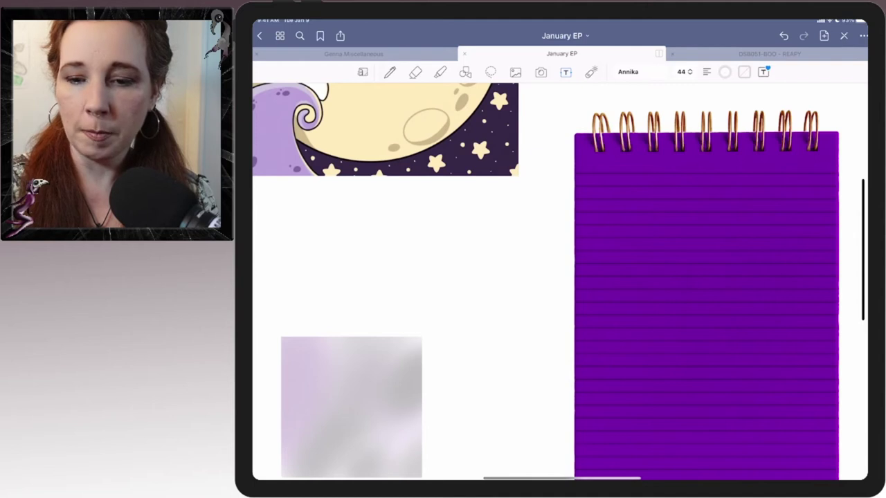
{"action": "left_click", "coordinate": [763, 72]}
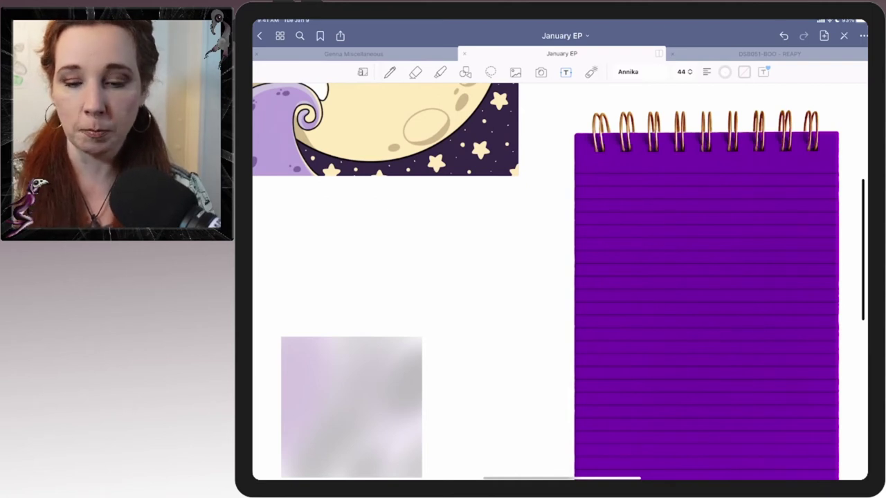
{"action": "scroll", "coordinate": [554, 277], "scroll_direction": "up", "scroll_amount": 2}
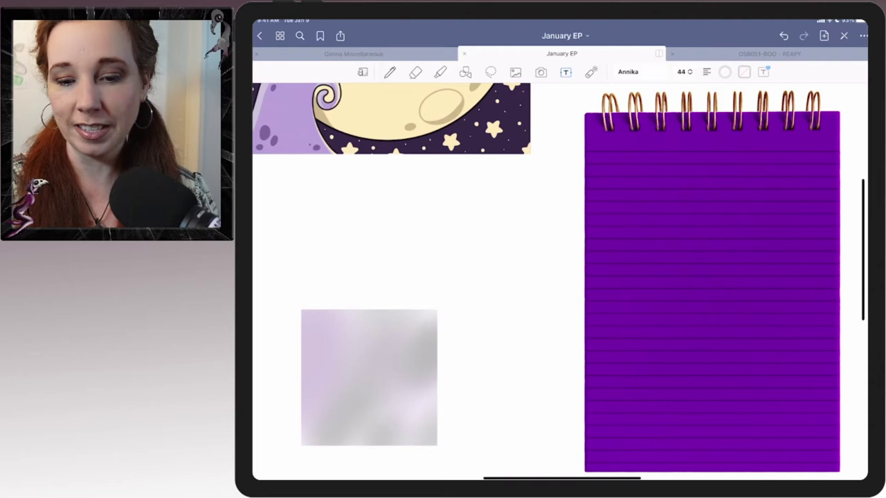
Step: Write the heading 'Caleb science choice board' near the notepad's top and nudge it right
{"action": "left_click", "coordinate": [645, 198]}
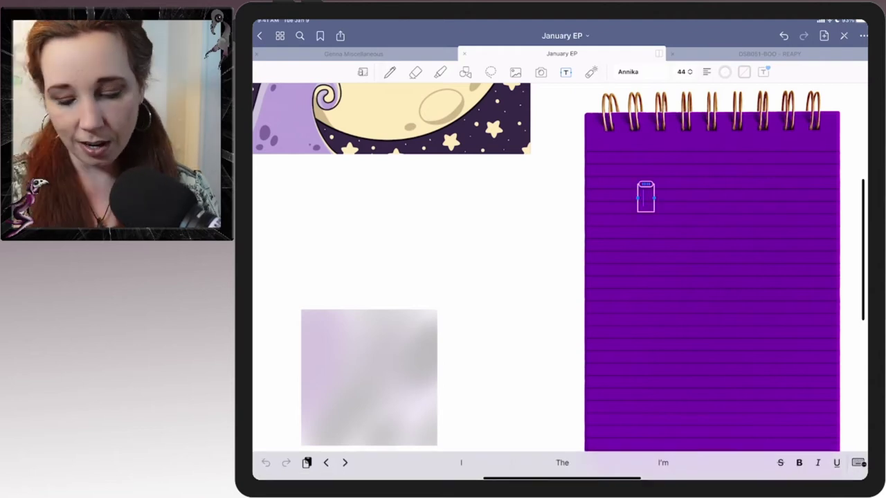
{"action": "type", "text": "Fdsf"}
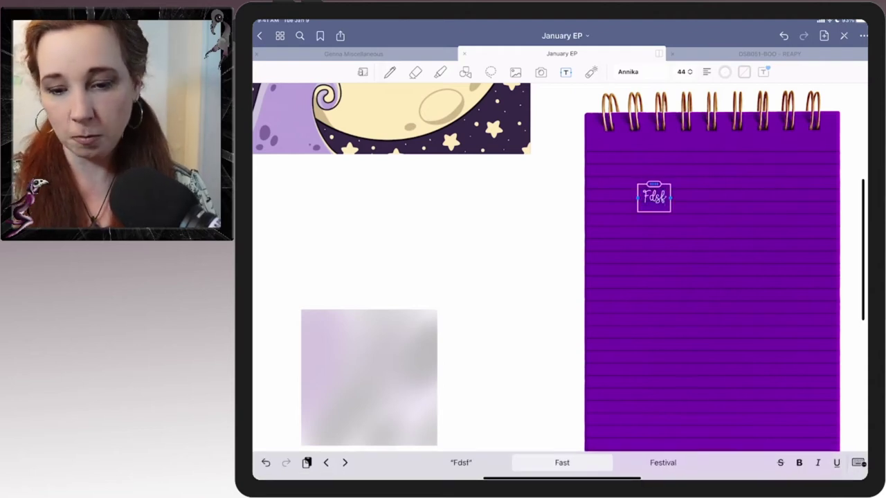
{"action": "key", "text": "BackSpace"}
{"action": "key", "text": "BackSpace"}
{"action": "key", "text": "BackSpace"}
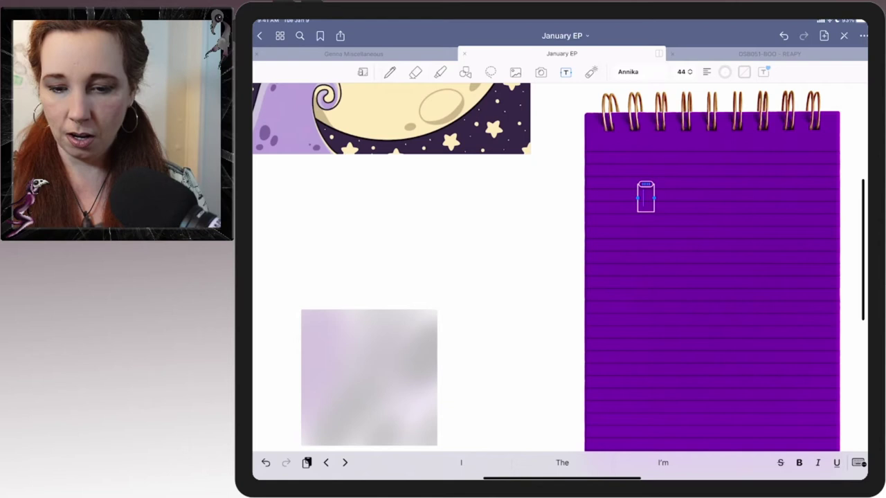
{"action": "type", "text": "Caleb"}
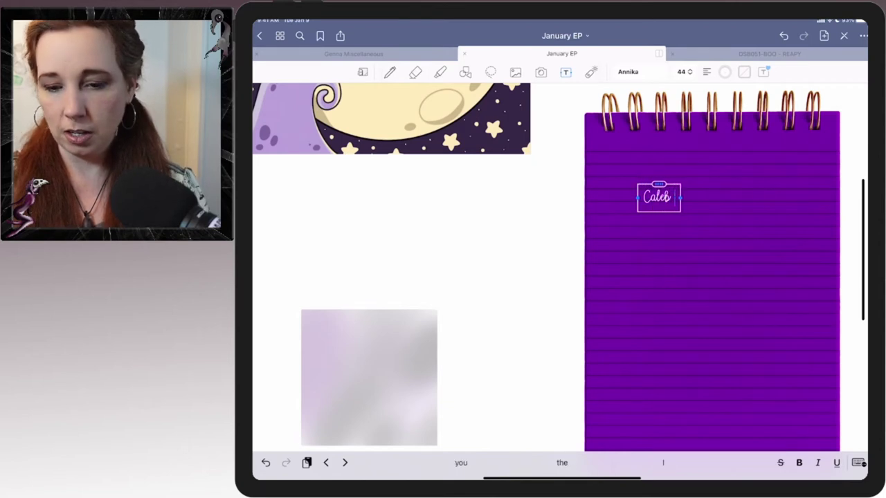
{"action": "type", "text": " choice"}
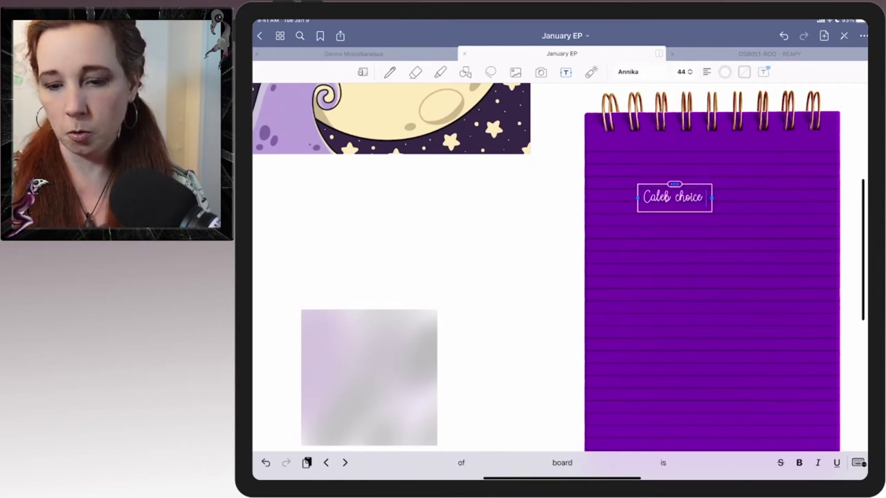
{"action": "key", "text": "BackSpace"}
{"action": "key", "text": "BackSpace"}
{"action": "key", "text": "BackSpace"}
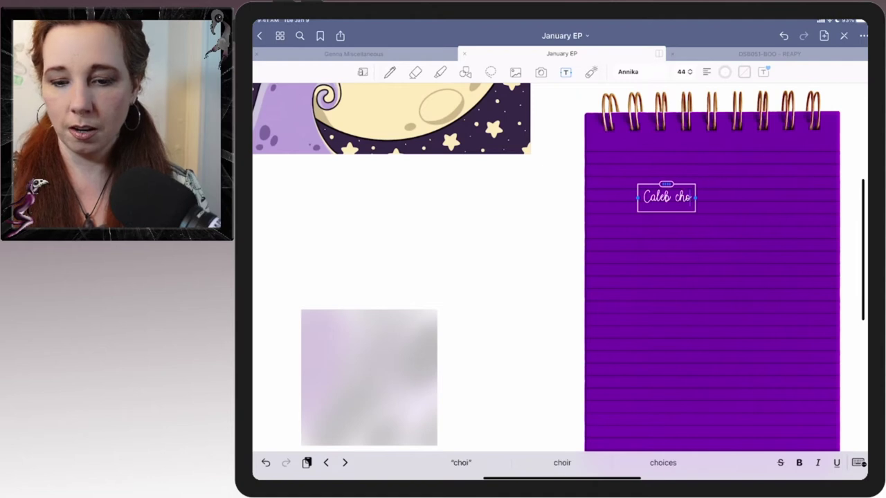
{"action": "key", "text": "BackSpace"}
{"action": "key", "text": "BackSpace"}
{"action": "key", "text": "BackSpace"}
{"action": "type", "text": "so"}
{"action": "key", "text": "BackSpace"}
{"action": "type", "text": "cei"}
{"action": "key", "text": "BackSpace"}
{"action": "key", "text": "BackSpace"}
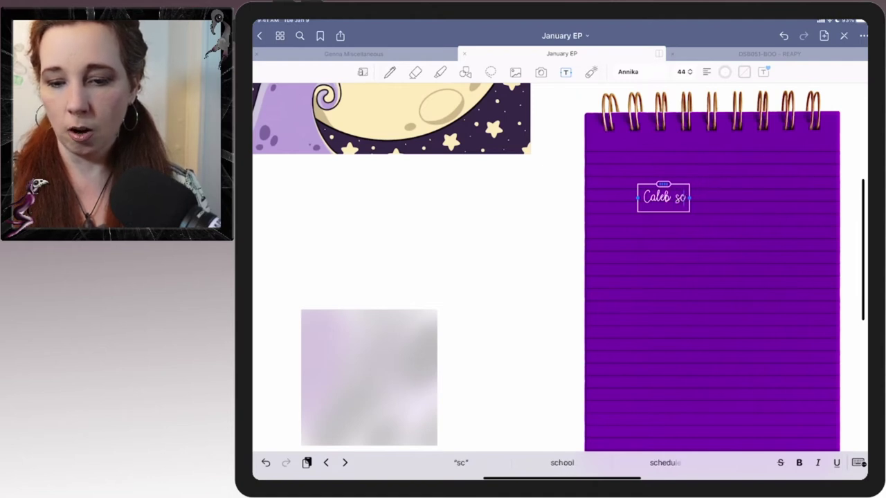
{"action": "type", "text": "ience "}
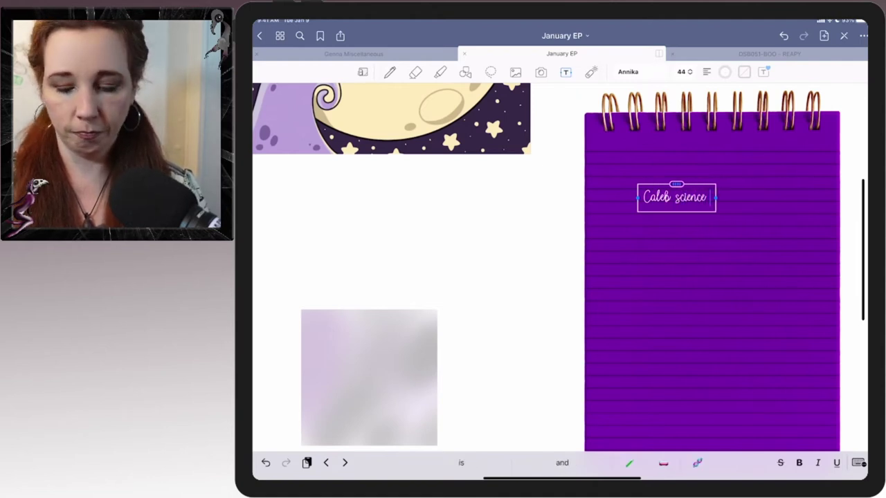
{"action": "type", "text": "choice board"}
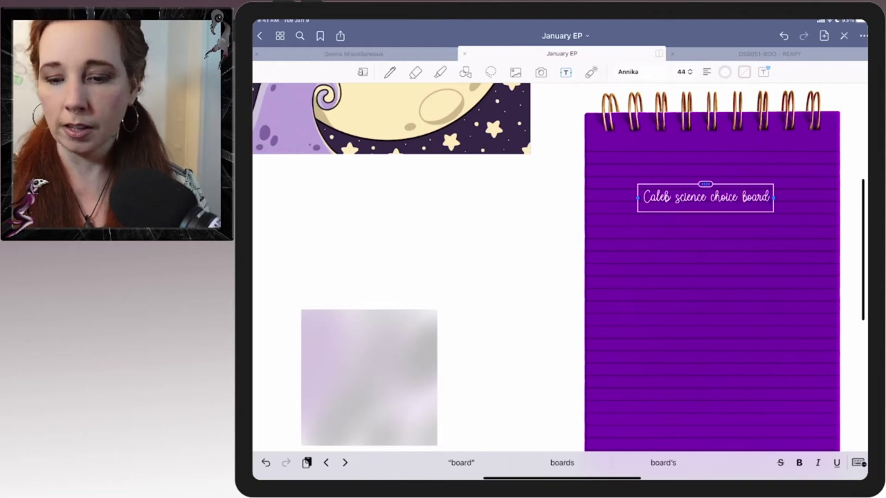
{"action": "left_click_drag", "start_coordinate": [705, 185], "coordinate": [712, 185]}
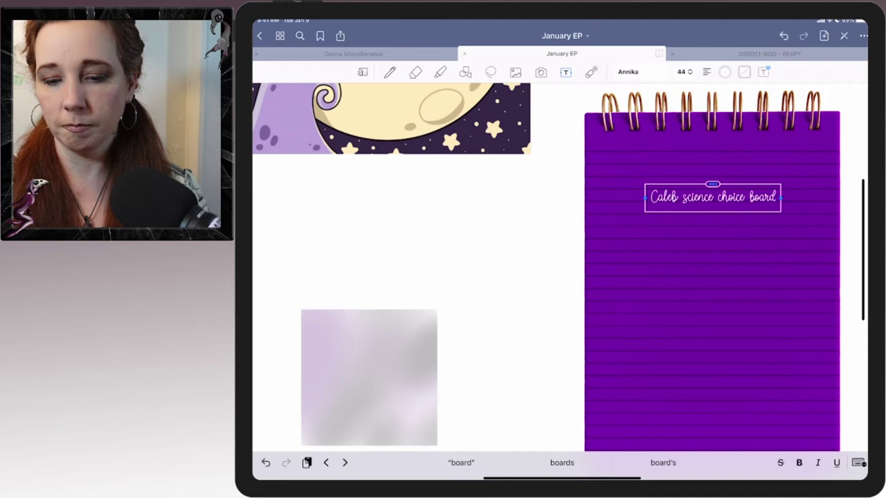
{"action": "left_click", "coordinate": [713, 311]}
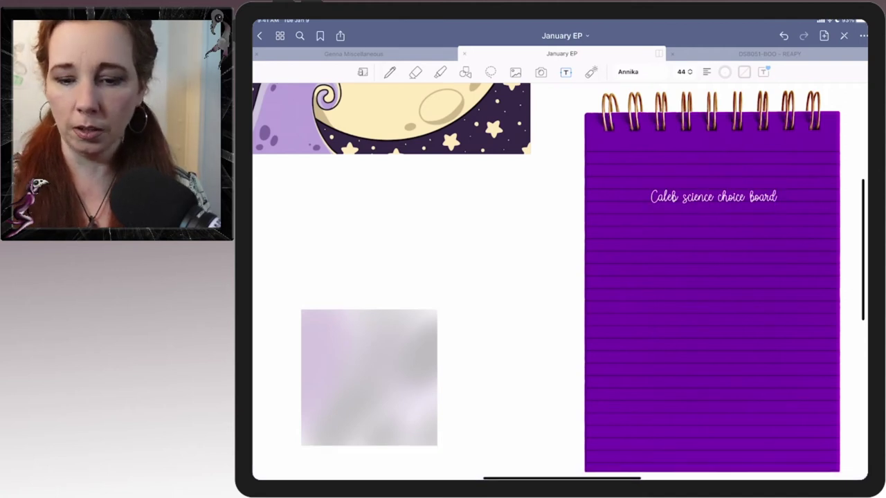
Step: Add centred lines 'Clean weasel cage', 'Filming day' and 'Podcast notes' below the heading
{"action": "left_click", "coordinate": [660, 244]}
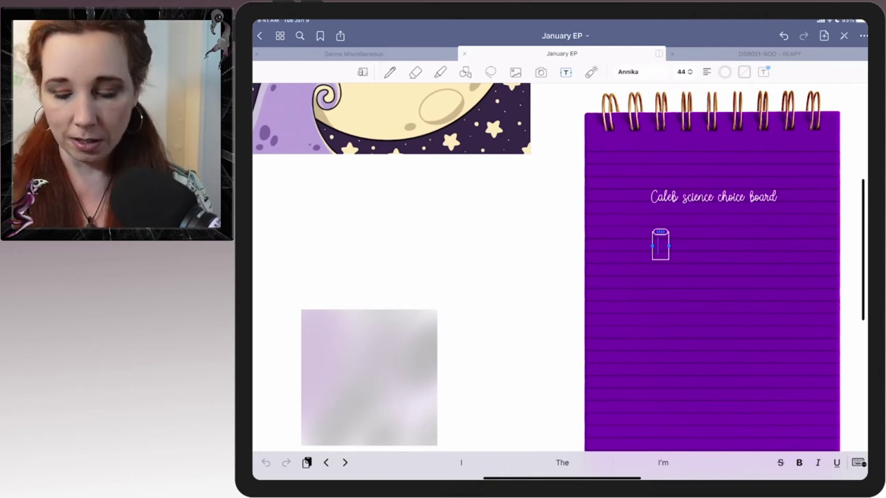
{"action": "type", "text": "Clean w"}
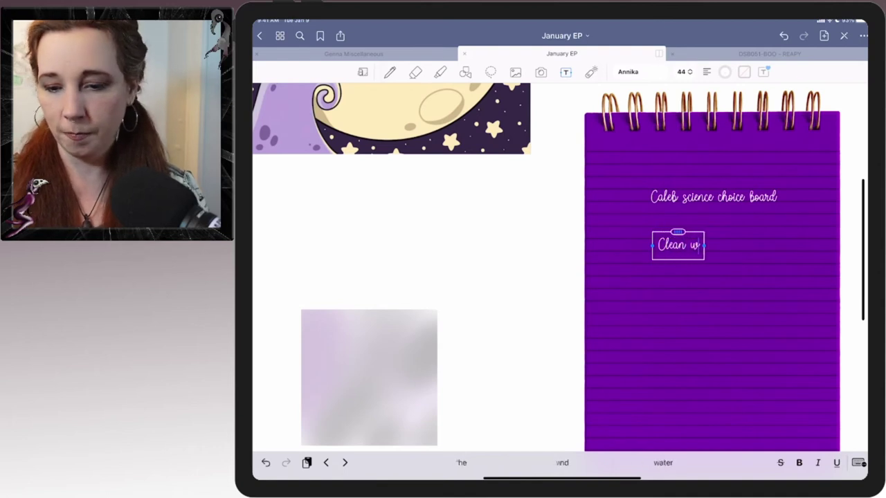
{"action": "type", "text": "easel cage"}
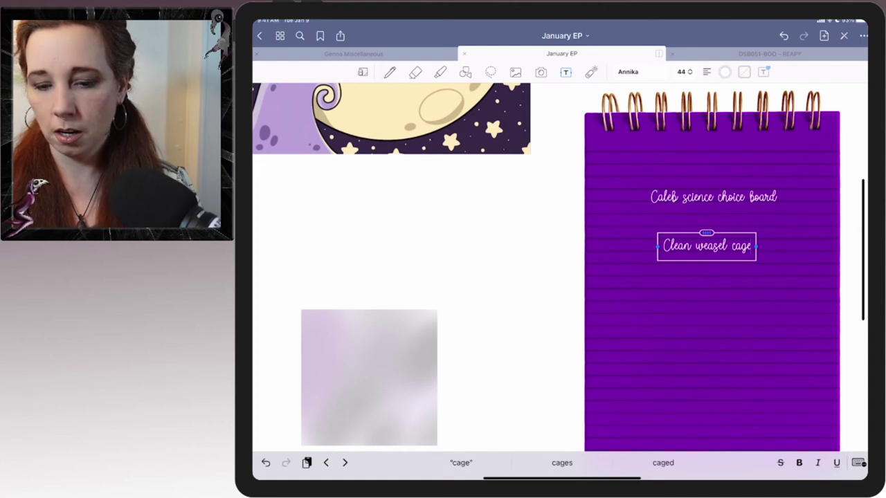
{"action": "left_click", "coordinate": [706, 346]}
{"action": "left_click", "coordinate": [672, 297]}
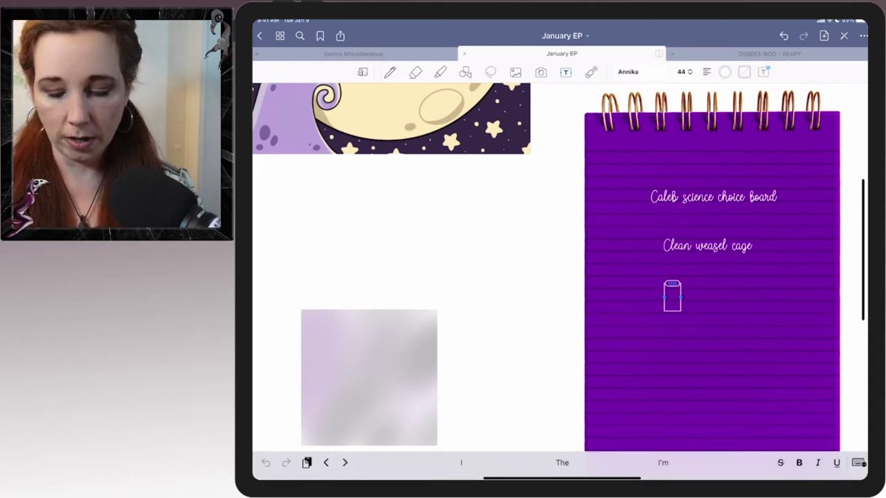
{"action": "type", "text": "Filming"}
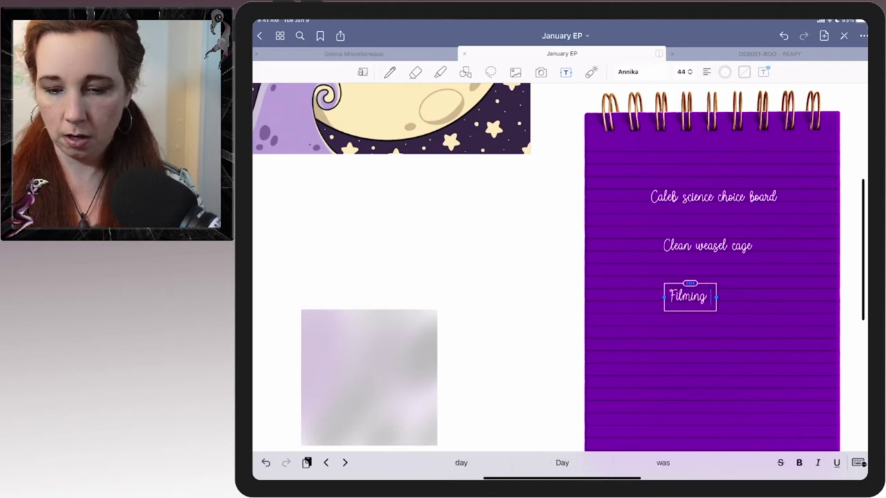
{"action": "type", "text": " day"}
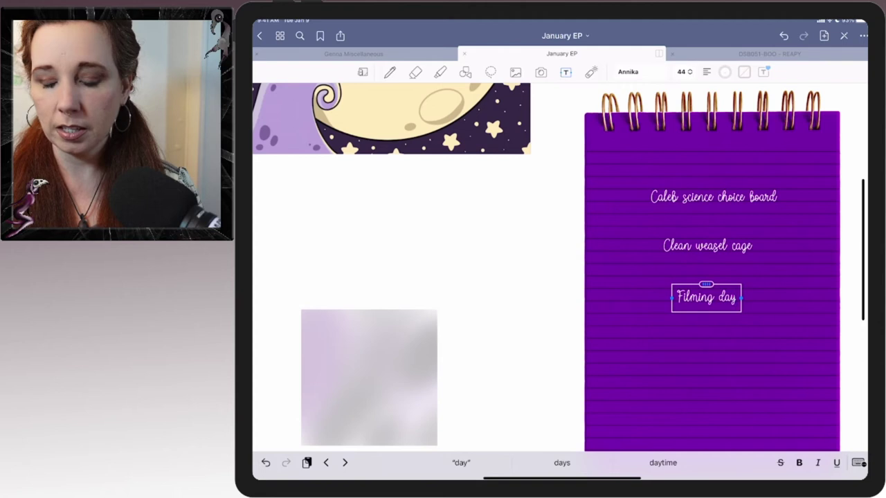
{"action": "key", "text": "Escape"}
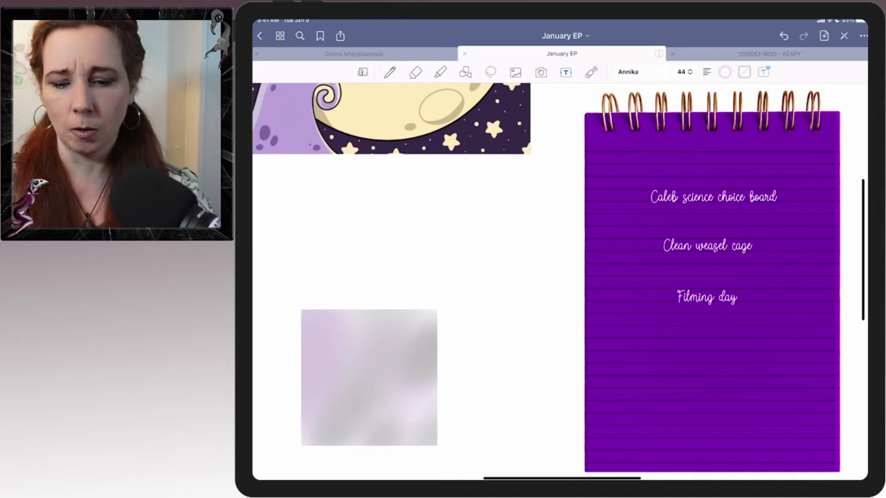
{"action": "left_click", "coordinate": [675, 346]}
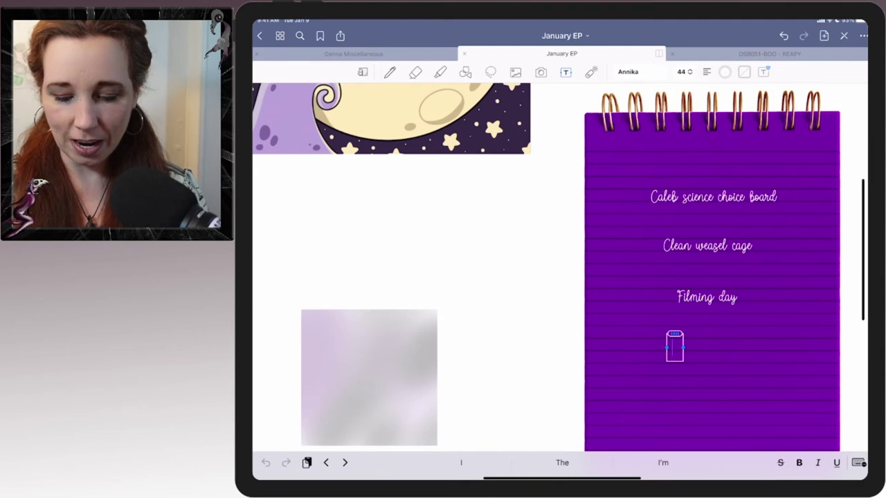
{"action": "type", "text": "Podcast note"}
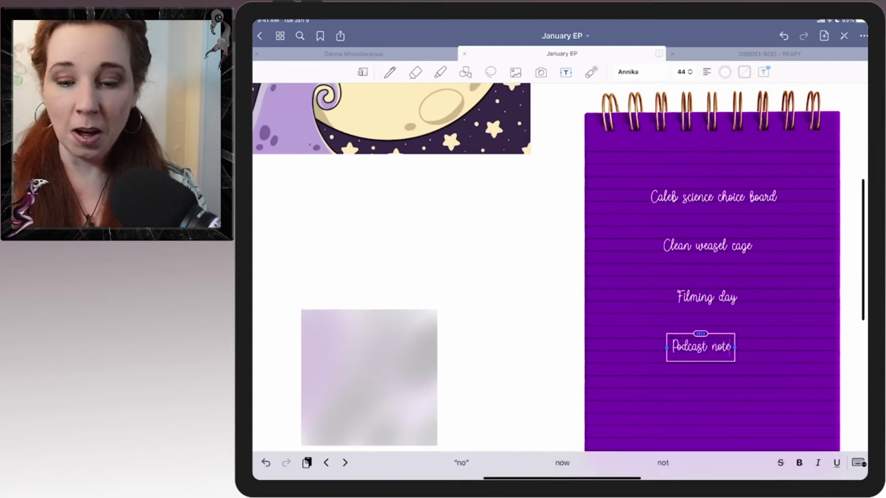
{"action": "type", "text": "s"}
{"action": "left_click_drag", "start_coordinate": [703, 348], "coordinate": [706, 346]}
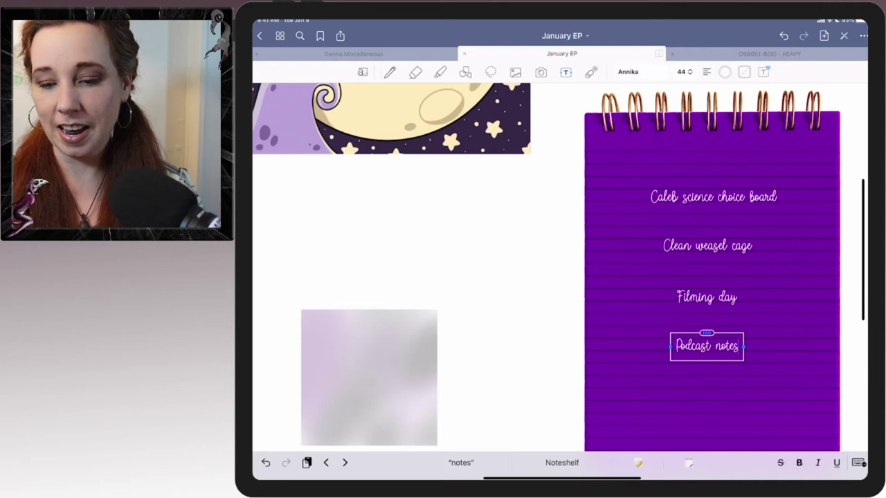
{"action": "left_click_drag", "start_coordinate": [706, 346], "coordinate": [712, 345]}
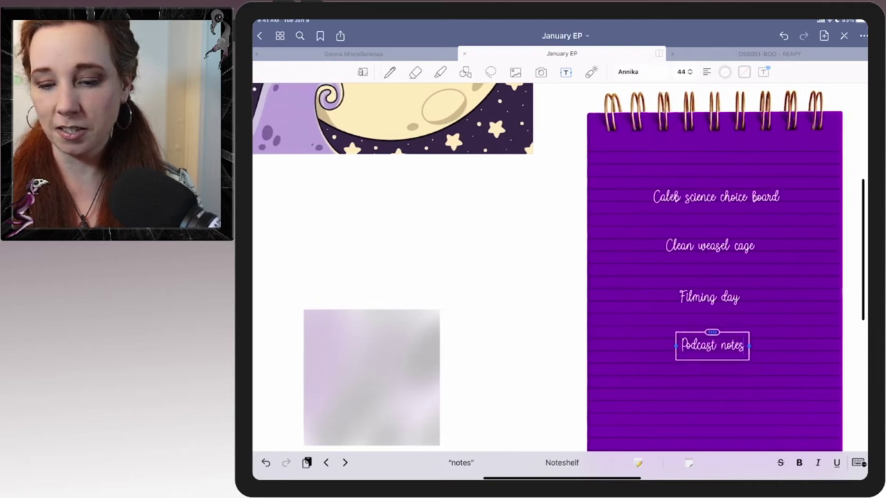
{"action": "left_click", "coordinate": [450, 242]}
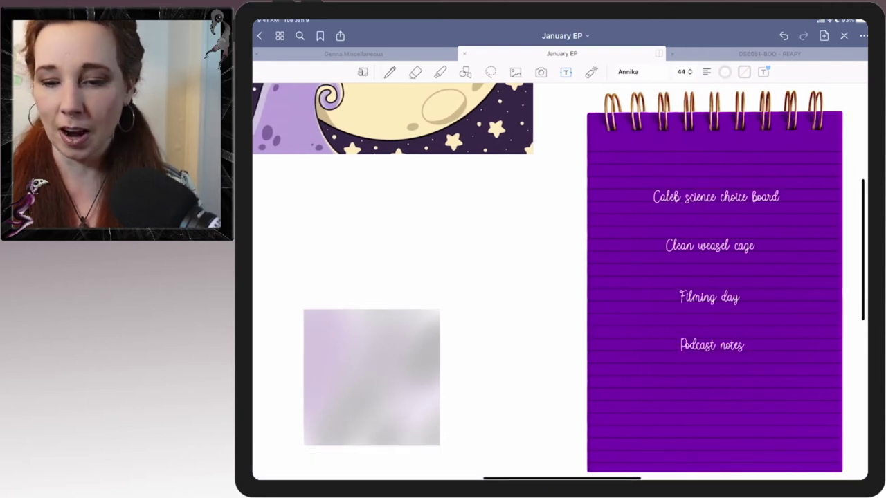
{"action": "scroll", "coordinate": [561, 277], "scroll_direction": "down", "scroll_amount": 5}
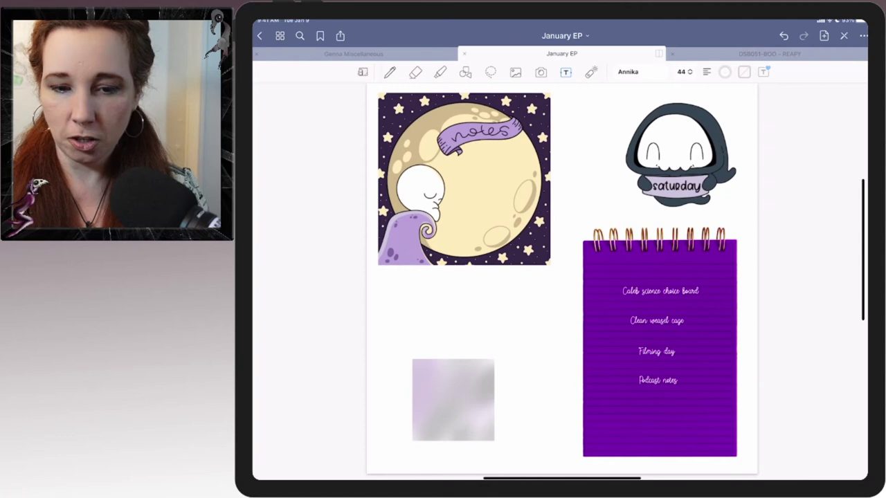
{"action": "left_click", "coordinate": [515, 72]}
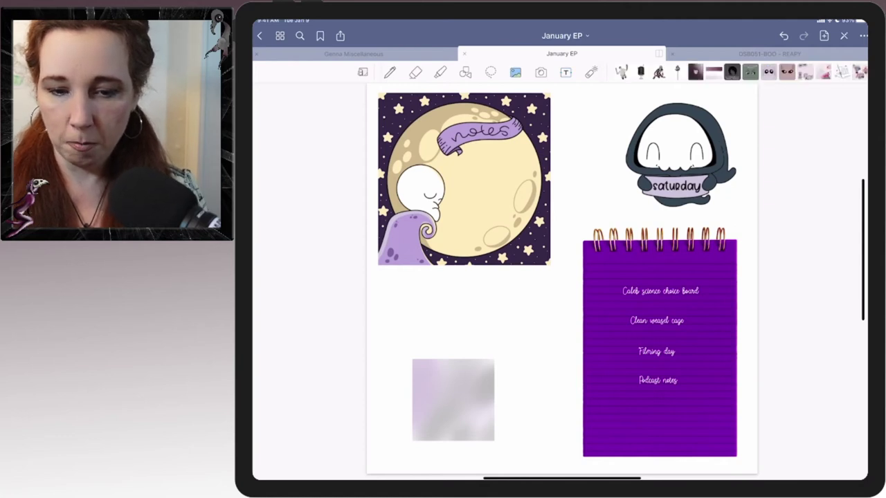
{"action": "left_click_drag", "start_coordinate": [660, 346], "coordinate": [659, 326]}
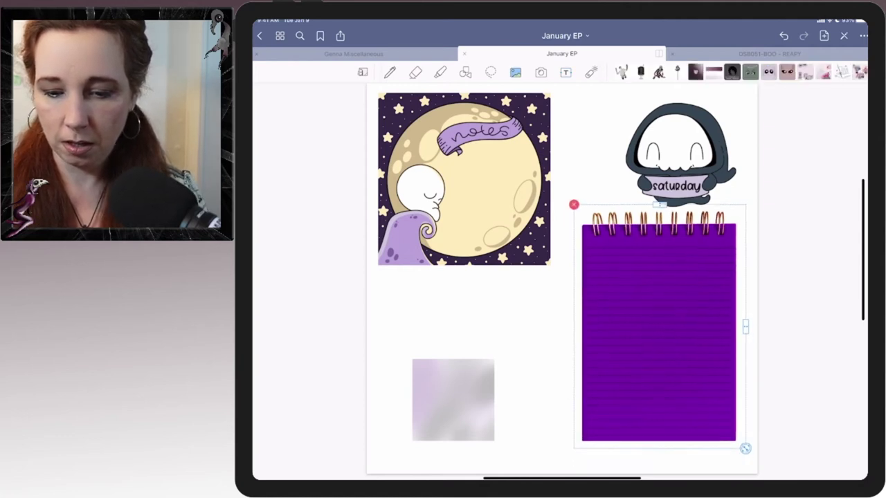
{"action": "left_click", "coordinate": [485, 312]}
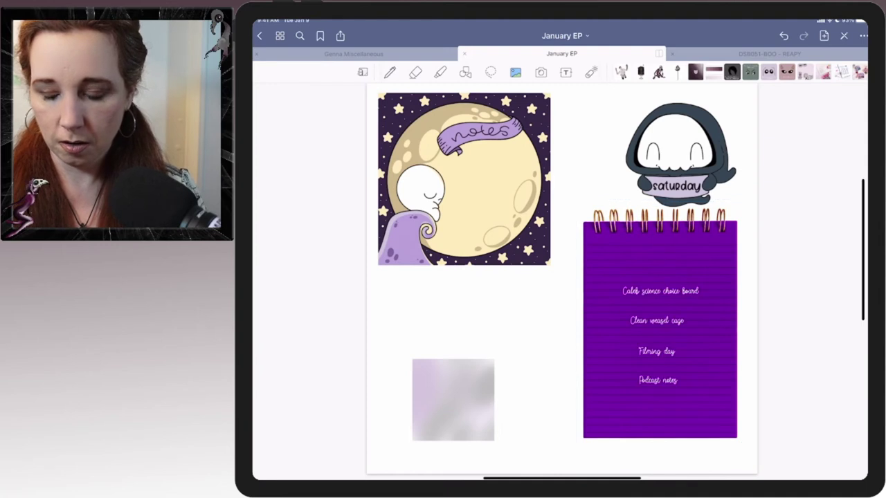
{"action": "scroll", "coordinate": [658, 326], "scroll_direction": "up", "scroll_amount": 5}
{"action": "scroll", "coordinate": [553, 276], "scroll_direction": "left", "scroll_amount": 4}
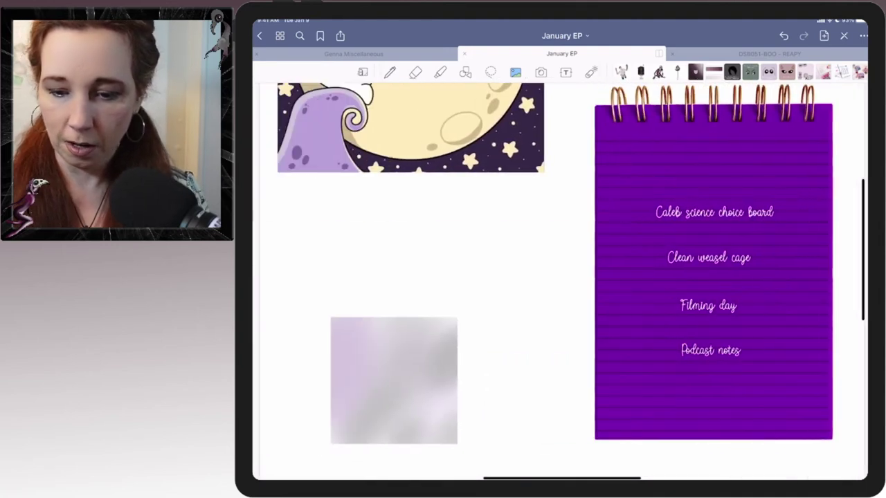
{"action": "left_click_drag", "start_coordinate": [713, 388], "coordinate": [713, 380]}
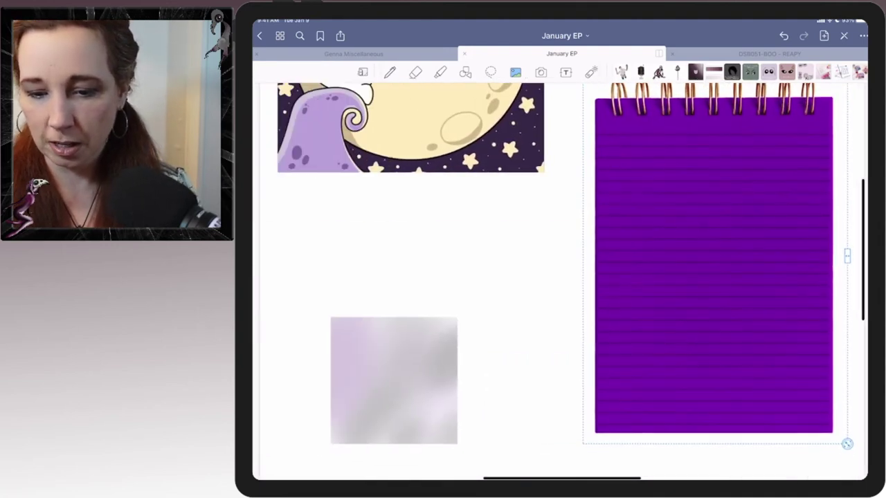
{"action": "left_click", "coordinate": [484, 277]}
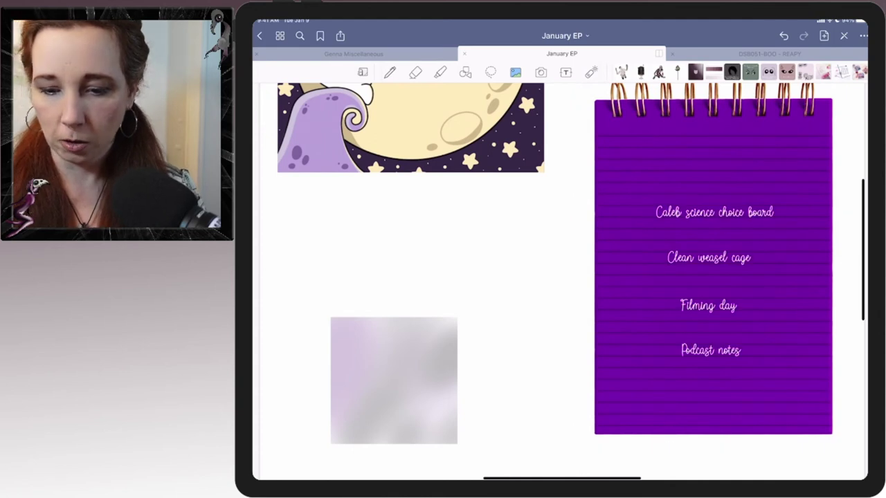
{"action": "scroll", "coordinate": [554, 277], "scroll_direction": "down", "scroll_amount": 5}
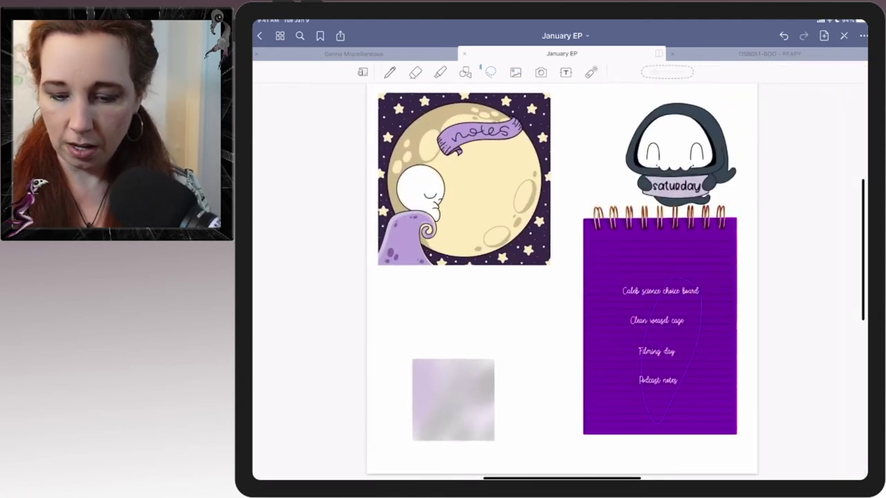
{"action": "left_click_drag", "start_coordinate": [658, 326], "coordinate": [661, 349]}
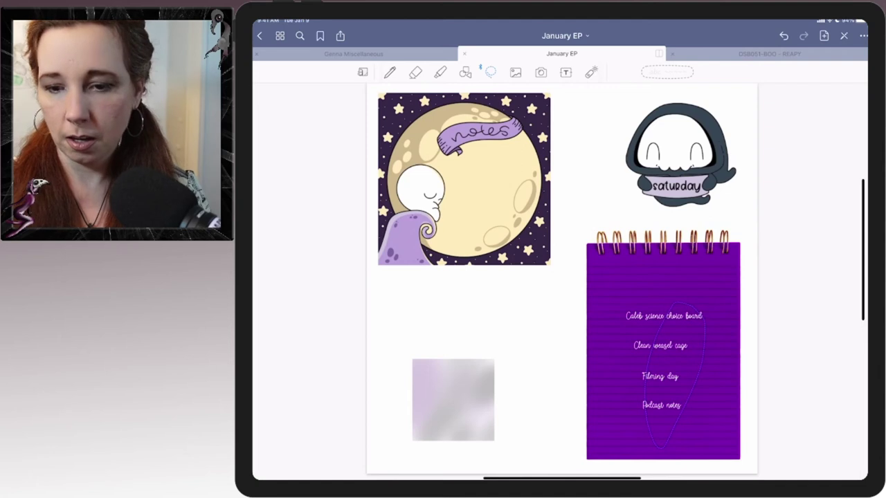
Step: Copy the purple 'to do' banner from the REAPY sticker book and place it atop the notepad
{"action": "left_click", "coordinate": [768, 54]}
{"action": "scroll", "coordinate": [554, 277], "scroll_direction": "left", "scroll_amount": 5}
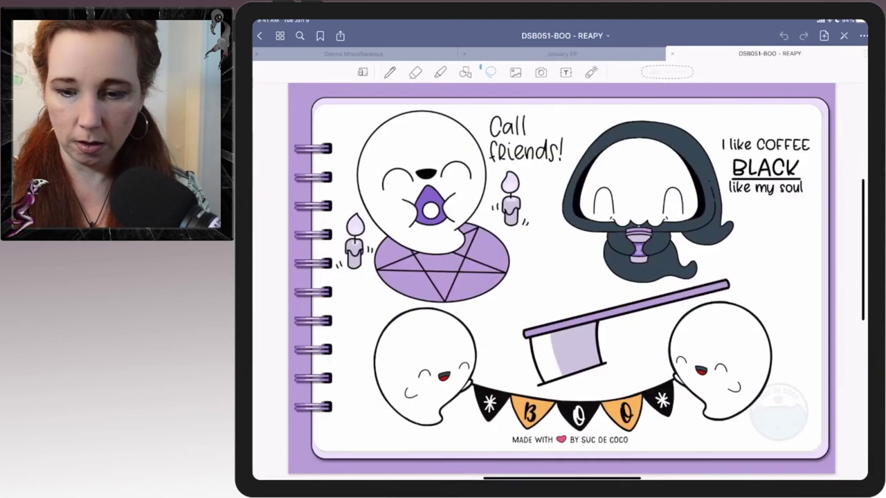
{"action": "scroll", "coordinate": [553, 277], "scroll_direction": "down", "scroll_amount": 5}
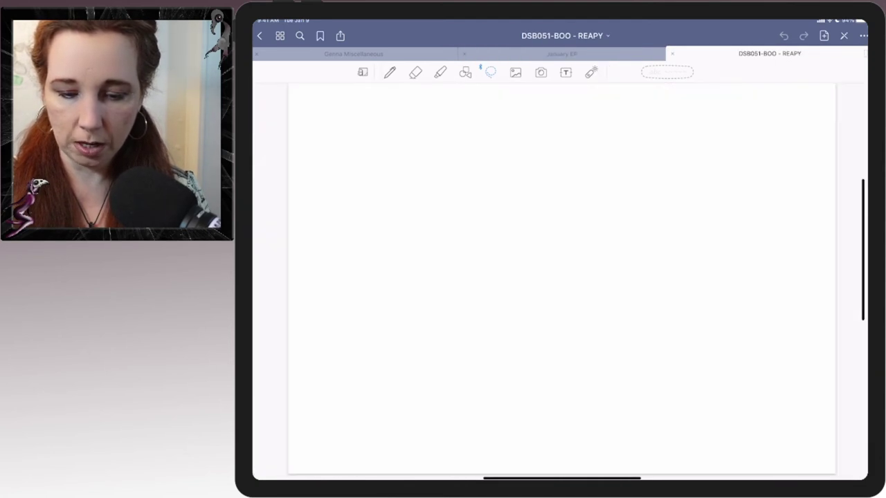
{"action": "scroll", "coordinate": [553, 276], "scroll_direction": "down", "scroll_amount": 5}
{"action": "scroll", "coordinate": [554, 277], "scroll_direction": "right", "scroll_amount": 5}
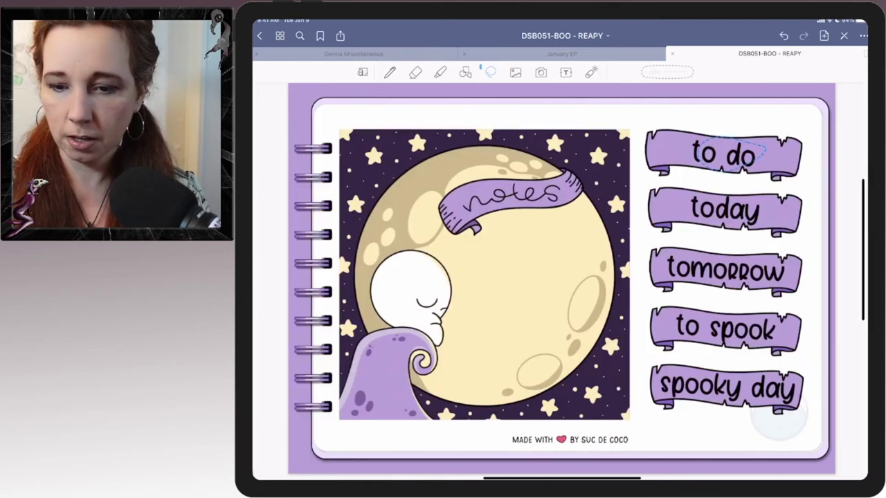
{"action": "left_click", "coordinate": [733, 121]}
{"action": "left_click", "coordinate": [561, 53]}
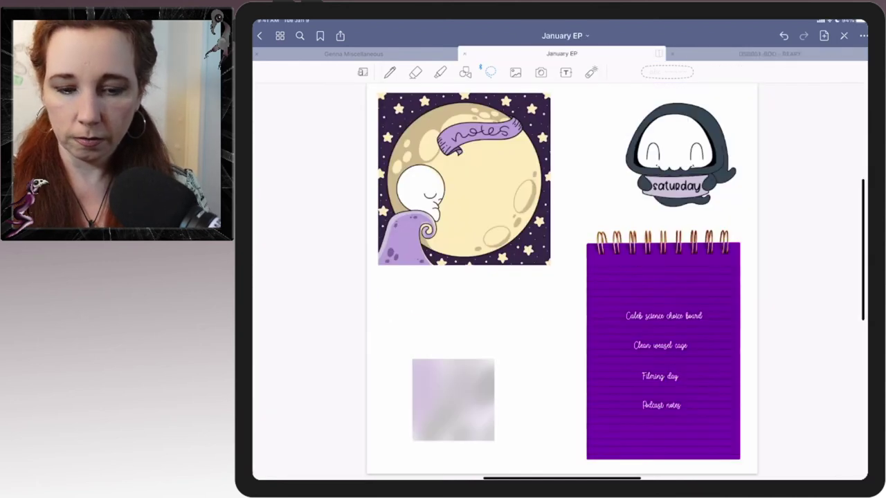
{"action": "left_click", "coordinate": [546, 318]}
{"action": "left_click", "coordinate": [534, 304]}
{"action": "mouse_move", "coordinate": [539, 315]}
{"action": "left_mouse_down"}
{"action": "mouse_move", "coordinate": [665, 272]}
{"action": "mouse_move", "coordinate": [723, 287]}
{"action": "mouse_move", "coordinate": [724, 297]}
{"action": "left_mouse_up"}
{"action": "left_click_drag", "start_coordinate": [663, 278], "coordinate": [663, 281]}
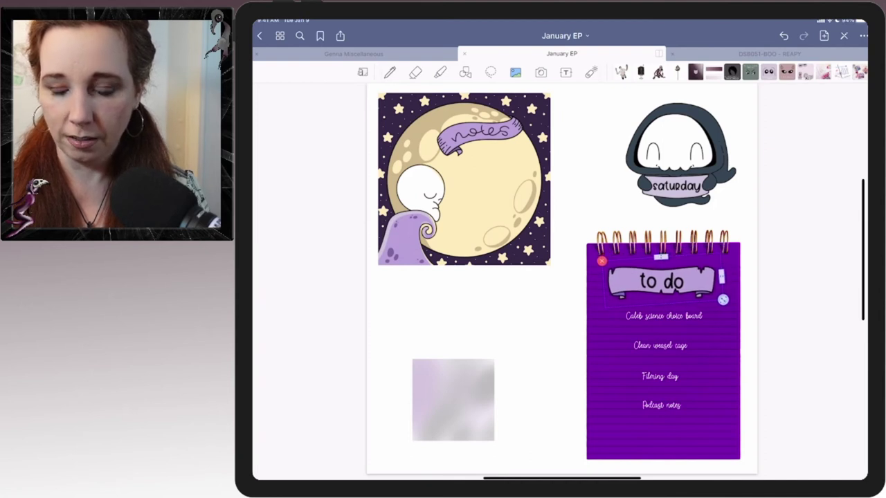
{"action": "key", "text": "Escape"}
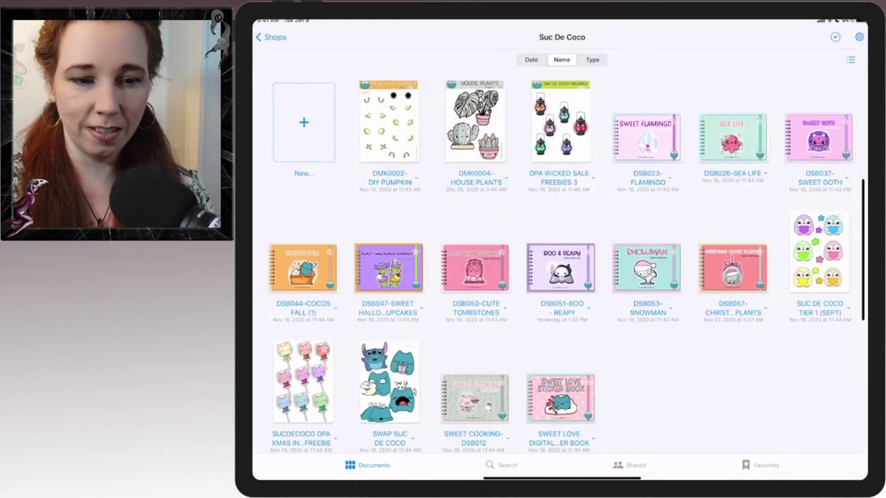
Step: Open the Leni Digitals Weather sticker notebook and copy its skull-in-puddle sticker
{"action": "left_click", "coordinate": [280, 37]}
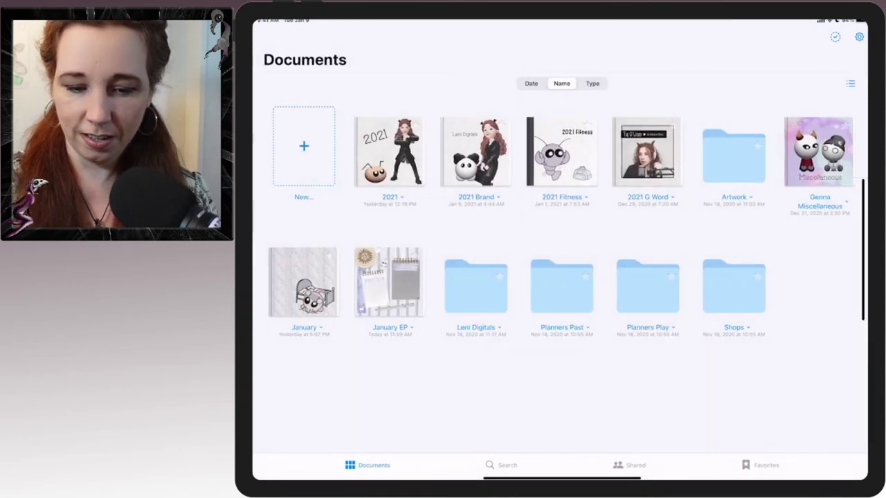
{"action": "left_click", "coordinate": [475, 286]}
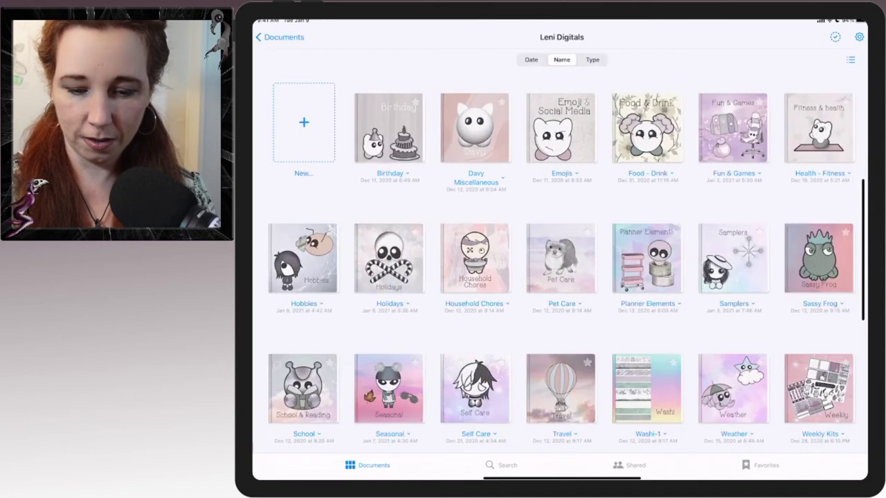
{"action": "scroll", "coordinate": [560, 263], "scroll_direction": "down", "scroll_amount": 8}
{"action": "scroll", "coordinate": [561, 263], "scroll_direction": "up", "scroll_amount": 4}
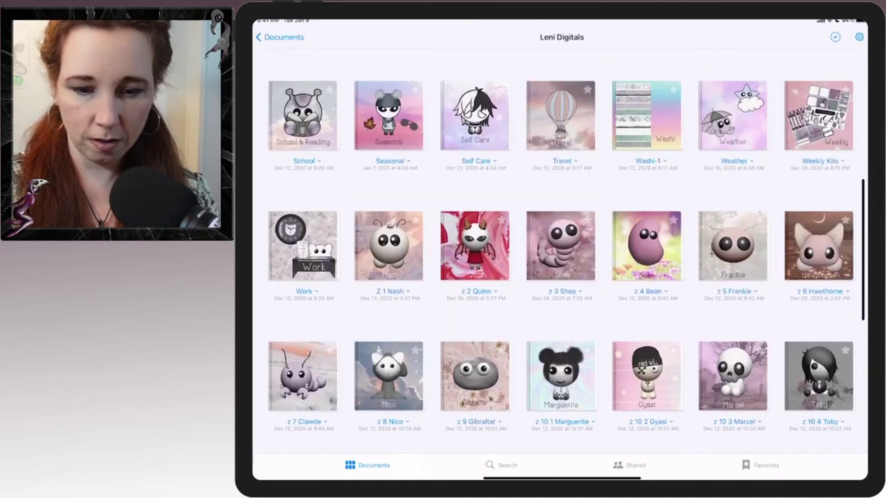
{"action": "left_click", "coordinate": [733, 116]}
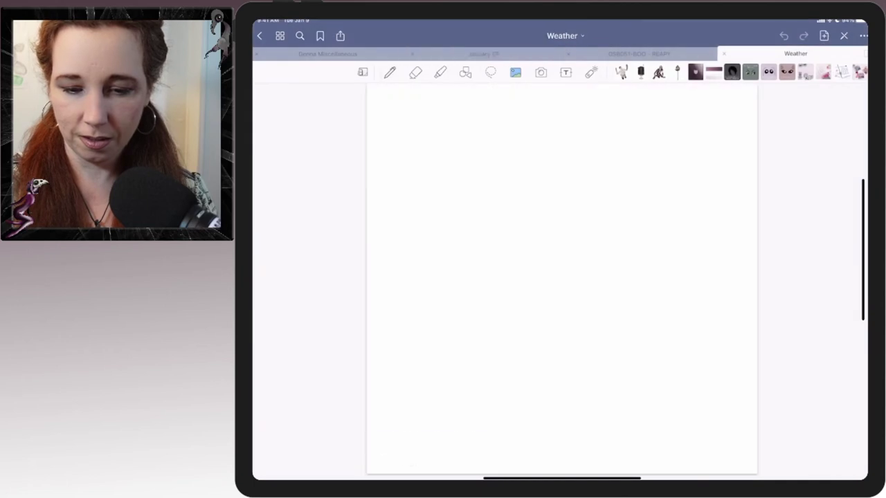
{"action": "left_click", "coordinate": [490, 72]}
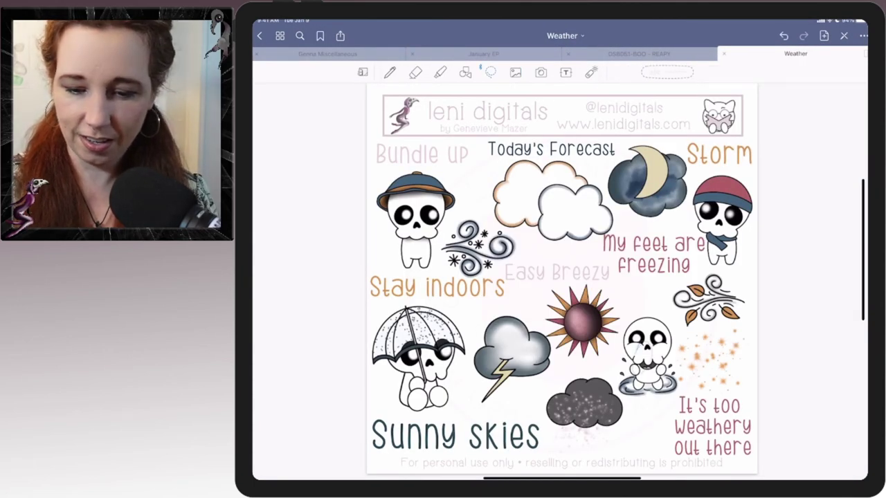
{"action": "left_click", "coordinate": [582, 318]}
{"action": "left_click", "coordinate": [609, 325]}
Step: Paste the skull-in-puddle beside the saturday reaper on January EP, enlarge it, and return to Weather
{"action": "left_click", "coordinate": [638, 53]}
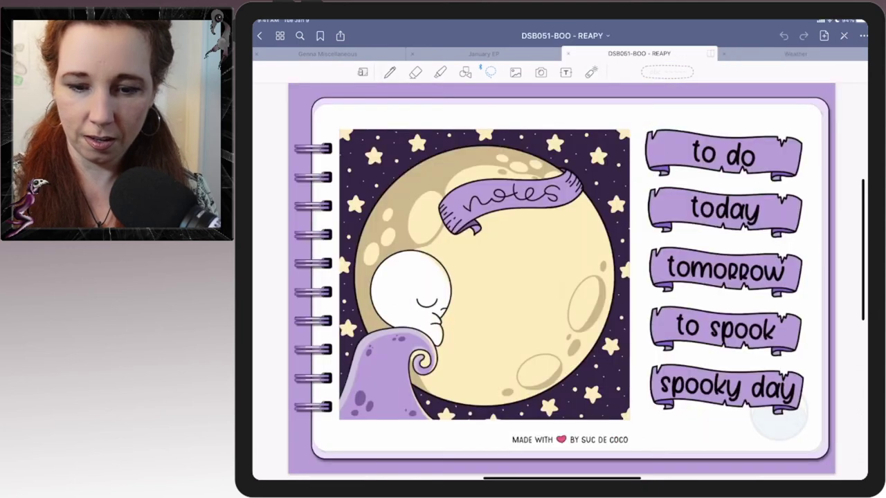
{"action": "left_click", "coordinate": [483, 54]}
{"action": "left_click", "coordinate": [526, 312]}
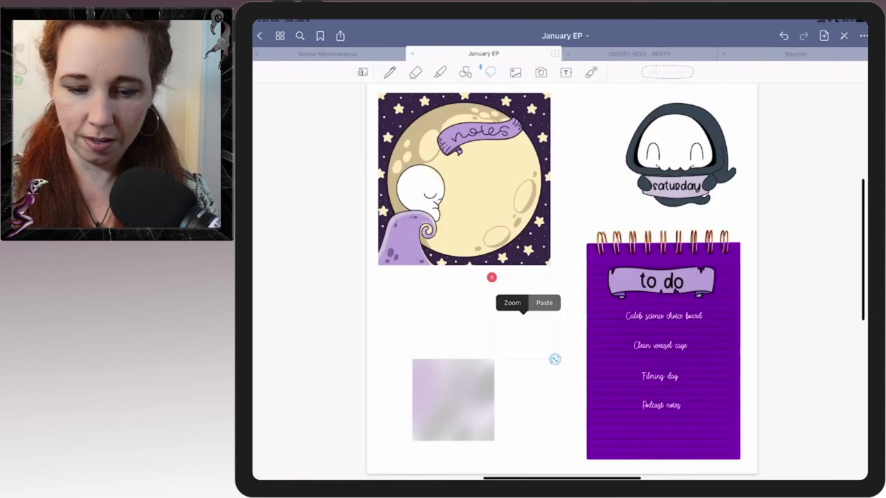
{"action": "left_click_drag", "start_coordinate": [530, 314], "coordinate": [595, 186]}
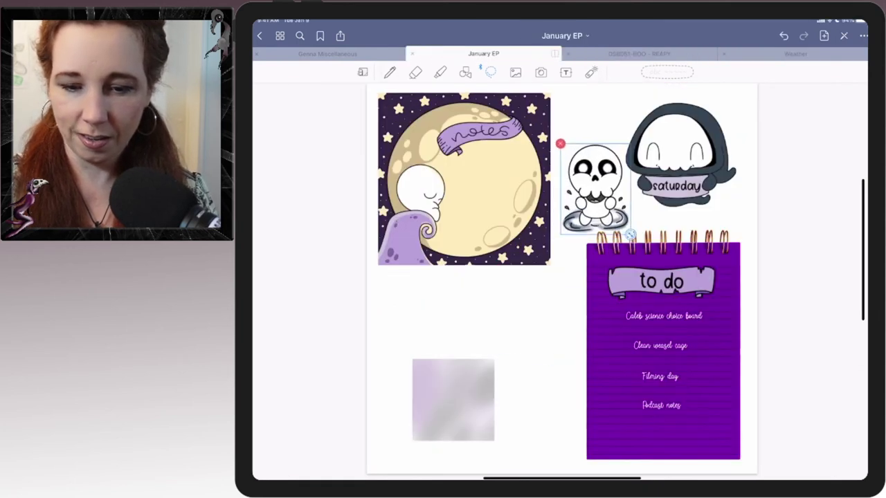
{"action": "left_click_drag", "start_coordinate": [626, 228], "coordinate": [628, 233]}
{"action": "left_click", "coordinate": [525, 312]}
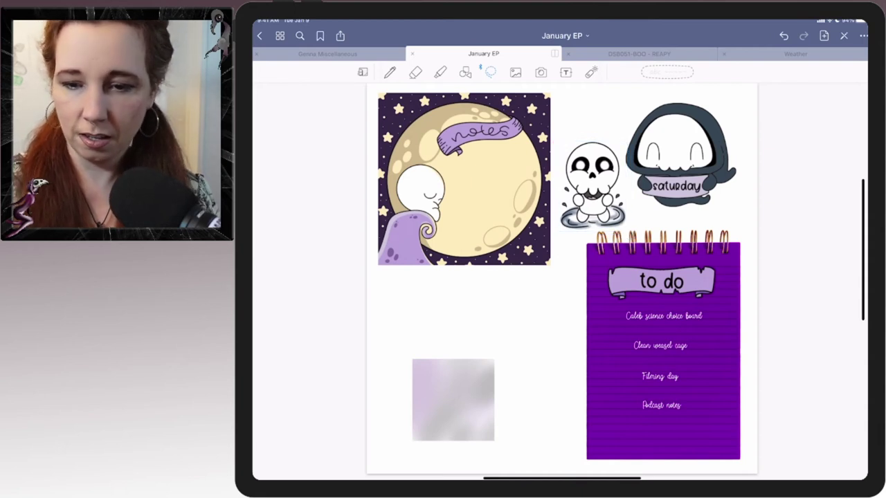
{"action": "left_click", "coordinate": [796, 54]}
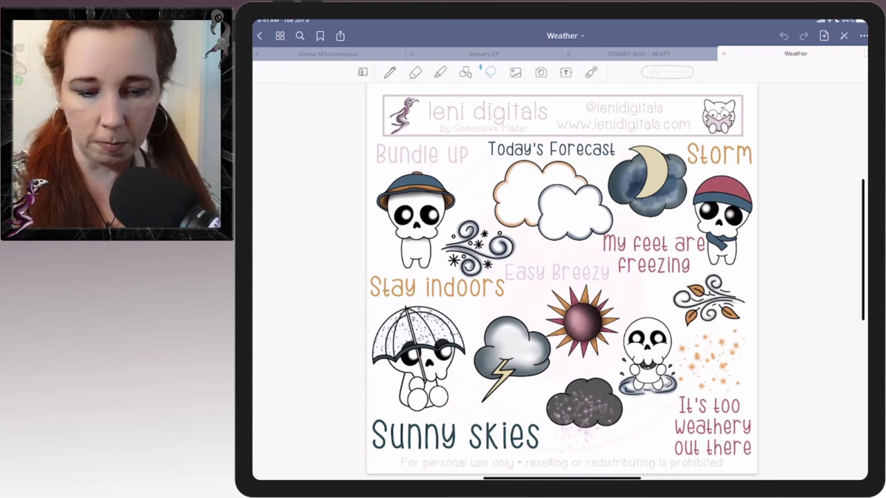
Step: Copy the umbrella skull and paste it, slightly shrunk, at the January page's lower left
{"action": "left_click", "coordinate": [419, 352]}
{"action": "left_click", "coordinate": [500, 317]}
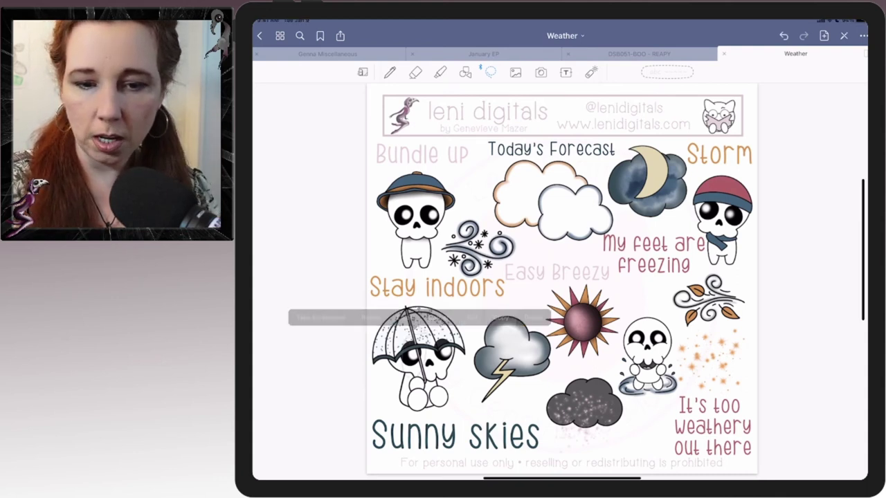
{"action": "left_click", "coordinate": [483, 53]}
{"action": "left_click", "coordinate": [512, 319]}
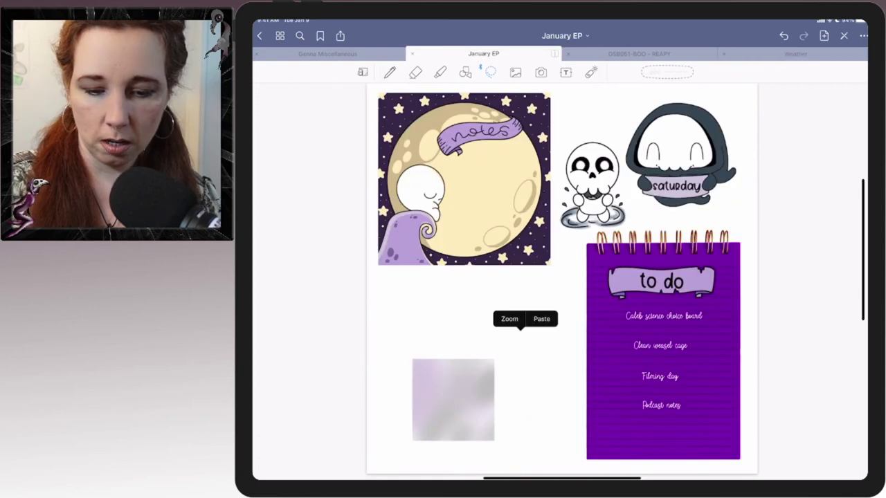
{"action": "left_click_drag", "start_coordinate": [523, 339], "coordinate": [425, 409]}
{"action": "left_click_drag", "start_coordinate": [473, 459], "coordinate": [457, 456]}
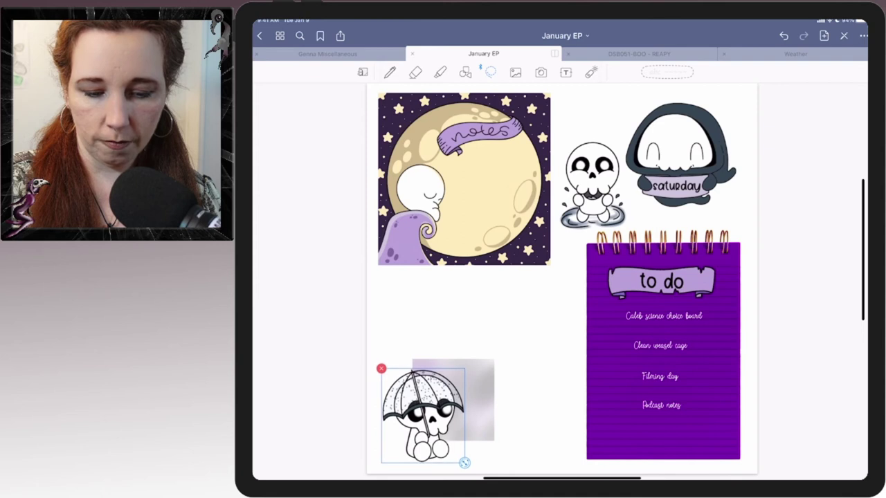
{"action": "left_click", "coordinate": [526, 332]}
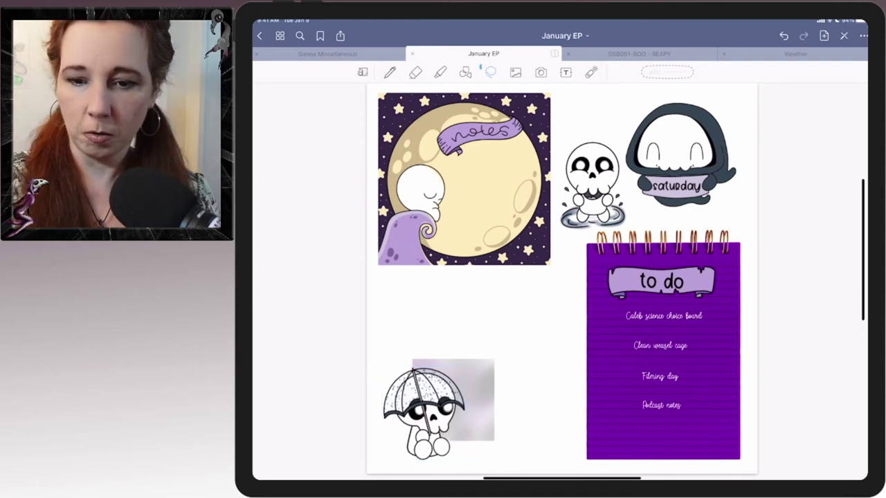
Step: Copy the 23 date ghost sticker from the REAPY sticker book
{"action": "left_click", "coordinate": [638, 53]}
{"action": "left_click_drag", "start_coordinate": [692, 277], "coordinate": [346, 277]}
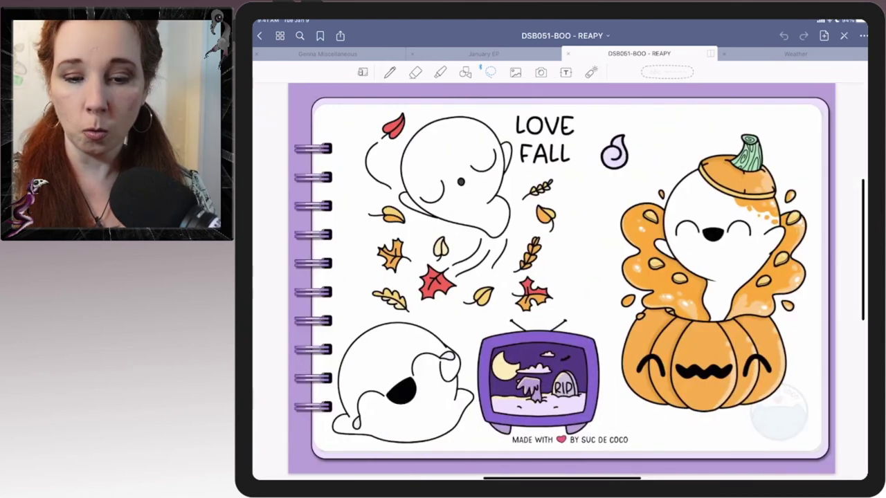
{"action": "left_click_drag", "start_coordinate": [692, 277], "coordinate": [346, 277]}
{"action": "left_click_drag", "start_coordinate": [692, 277], "coordinate": [346, 277]}
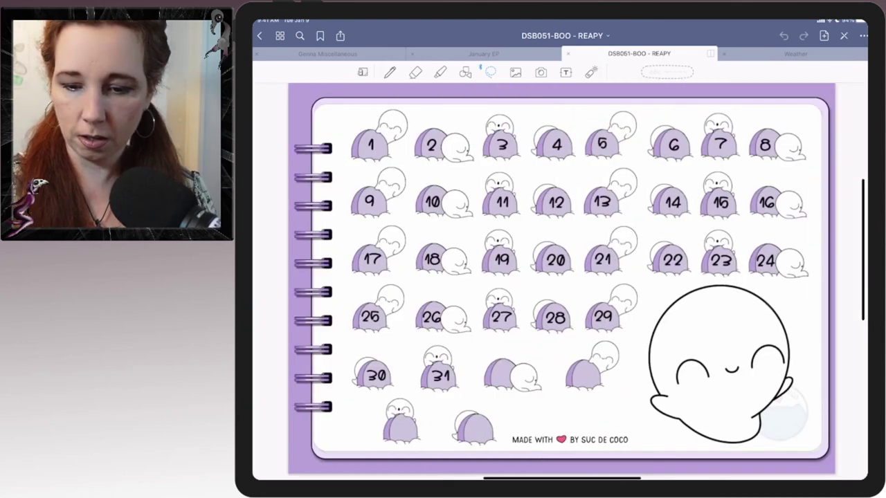
{"action": "left_click", "coordinate": [720, 256]}
{"action": "left_click", "coordinate": [803, 222]}
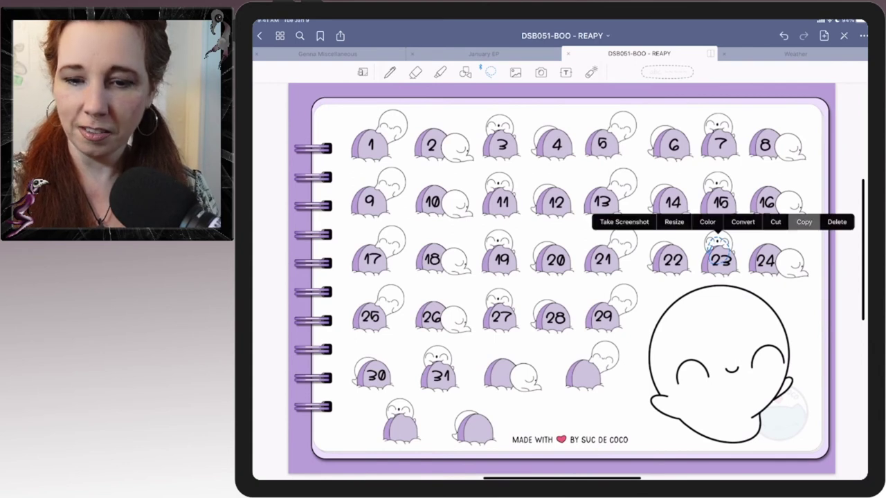
Step: Paste the 23 date ghost into the notepad's bottom-right corner
{"action": "left_click", "coordinate": [483, 54]}
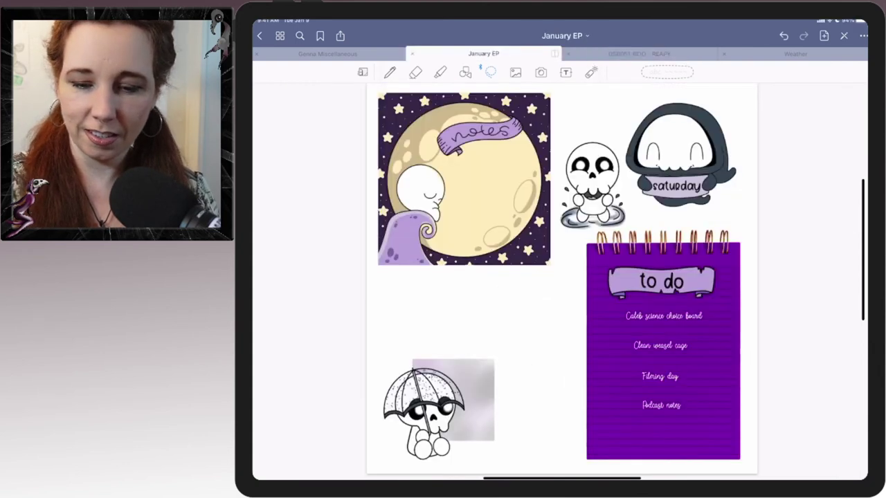
{"action": "left_click", "coordinate": [525, 315]}
{"action": "left_click", "coordinate": [545, 298]}
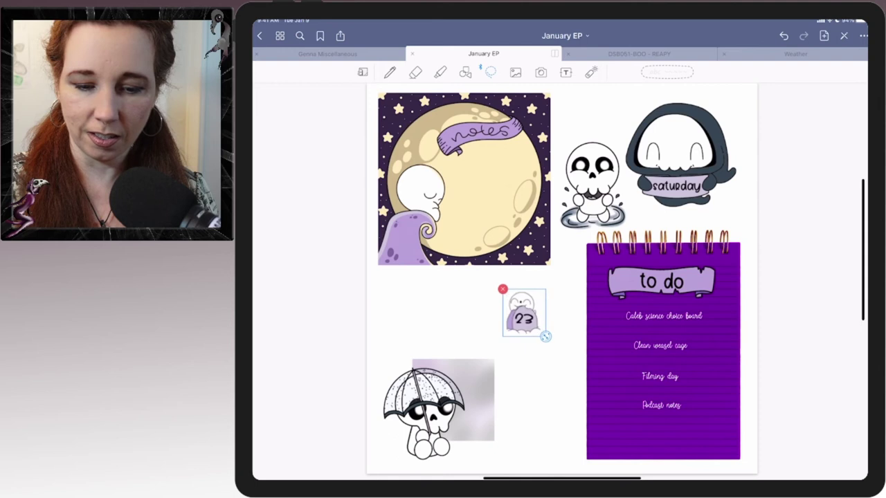
{"action": "mouse_move", "coordinate": [524, 315]}
{"action": "left_mouse_down"}
{"action": "mouse_move", "coordinate": [711, 443]}
{"action": "mouse_move", "coordinate": [722, 440]}
{"action": "left_mouse_up"}
{"action": "left_click", "coordinate": [526, 314]}
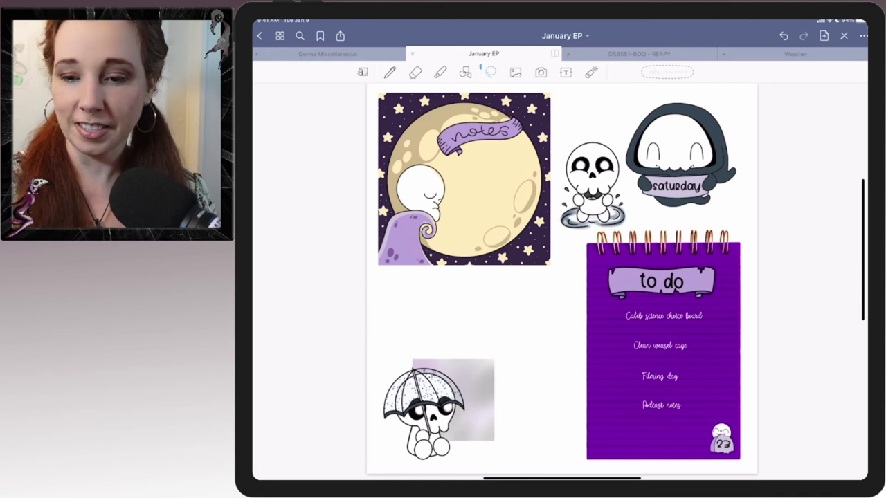
Step: Copy the ghost washi strip from the REAPY sticker book and paste it below the moon
{"action": "left_click", "coordinate": [639, 54]}
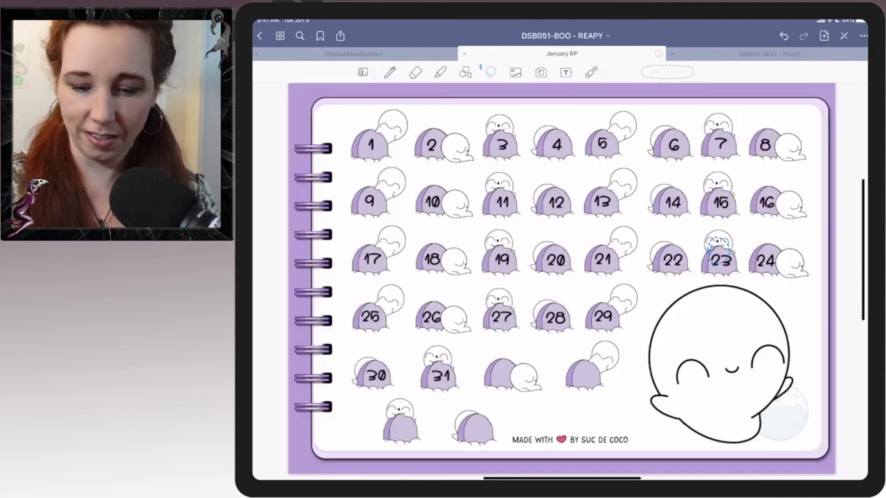
{"action": "scroll", "coordinate": [561, 277], "scroll_direction": "down", "scroll_amount": 5}
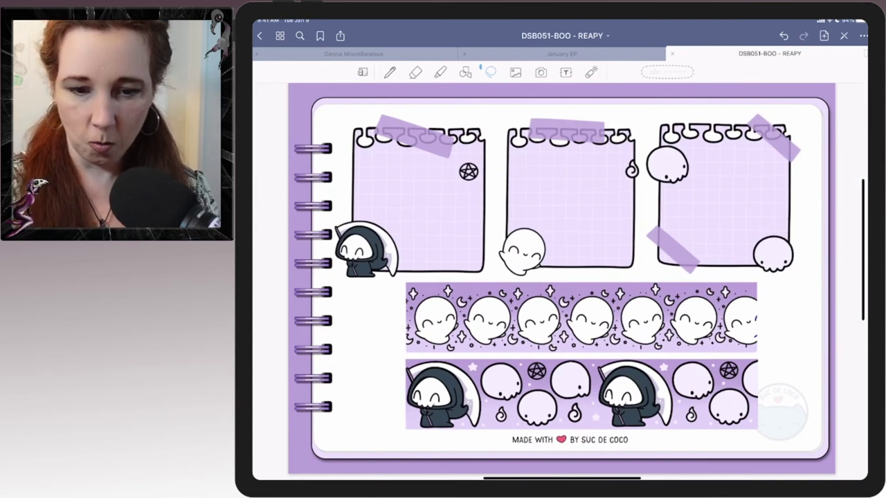
{"action": "left_click", "coordinate": [595, 318]}
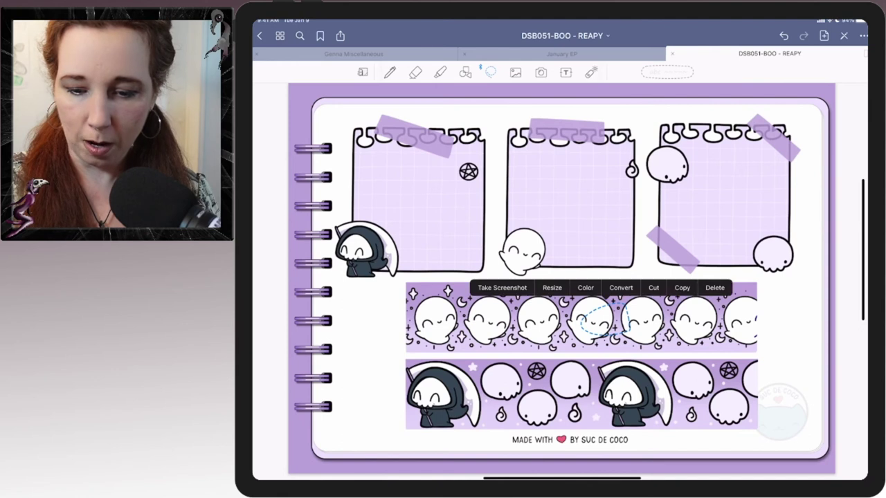
{"action": "left_click", "coordinate": [681, 288]}
{"action": "left_click", "coordinate": [561, 53]}
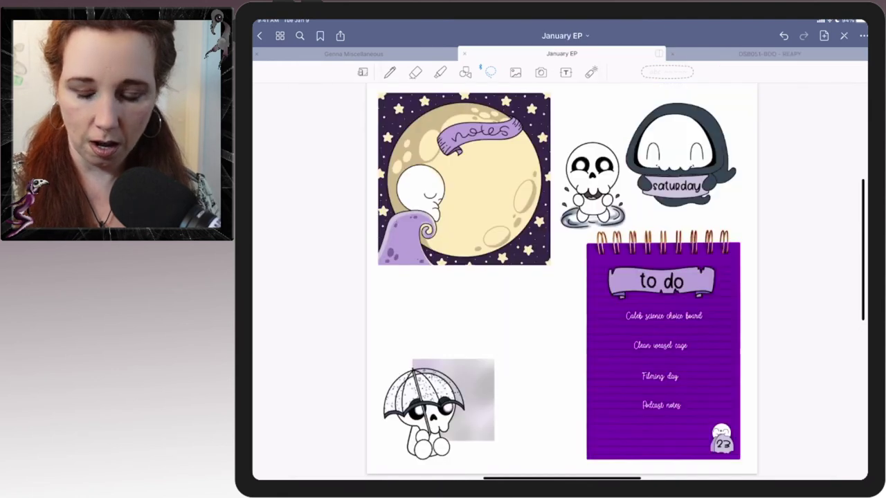
{"action": "left_click", "coordinate": [519, 332]}
{"action": "left_click_drag", "start_coordinate": [515, 336], "coordinate": [471, 331]}
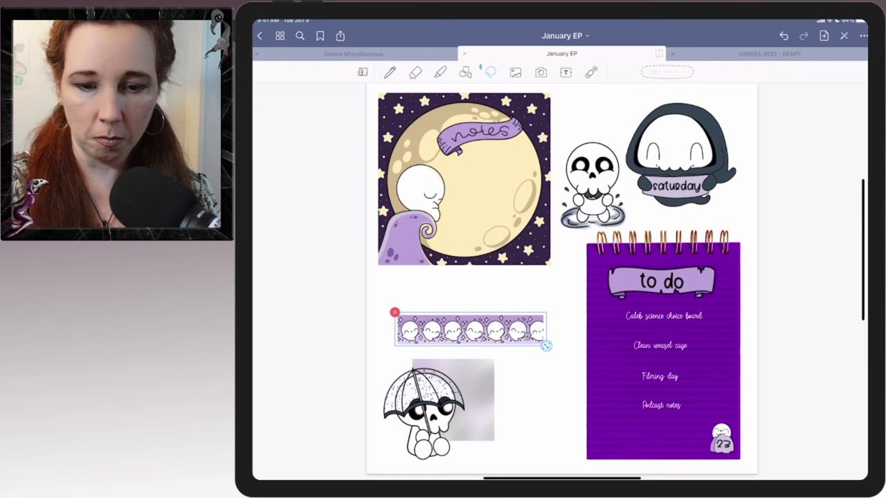
{"action": "left_click", "coordinate": [519, 415]}
Step: Move the umbrella skull beside the to-do notepad, and move and widen the ghost strip over the lavender square
{"action": "left_click", "coordinate": [422, 411]}
{"action": "left_click_drag", "start_coordinate": [422, 412], "coordinate": [550, 299]}
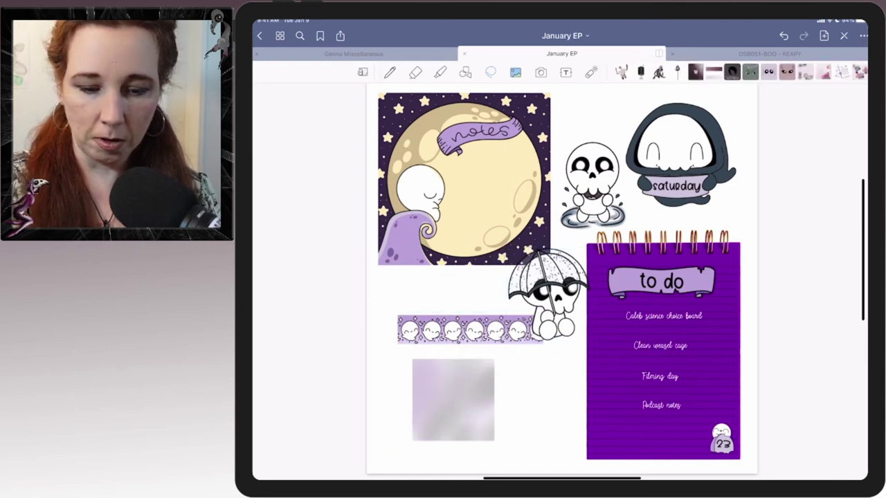
{"action": "left_click", "coordinate": [471, 331]}
{"action": "left_click_drag", "start_coordinate": [471, 330], "coordinate": [474, 412]}
{"action": "left_click_drag", "start_coordinate": [560, 430], "coordinate": [590, 455]}
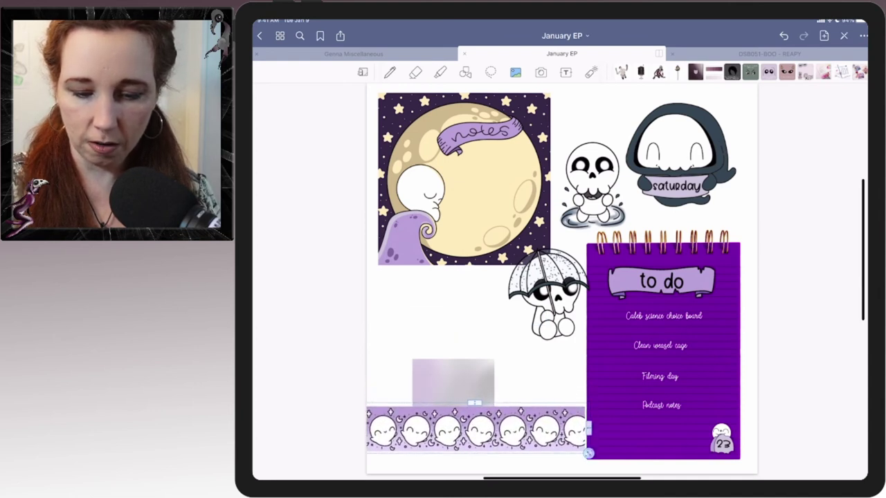
{"action": "left_click", "coordinate": [443, 325]}
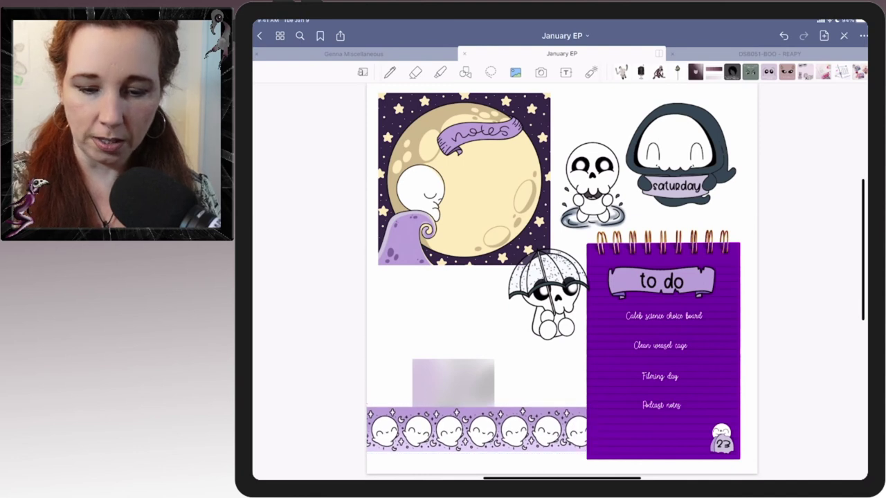
Step: Greatly enlarge the umbrella skull sticker and place it onto the ghost strip
{"action": "left_click", "coordinate": [550, 297]}
{"action": "left_click_drag", "start_coordinate": [550, 297], "coordinate": [545, 296]}
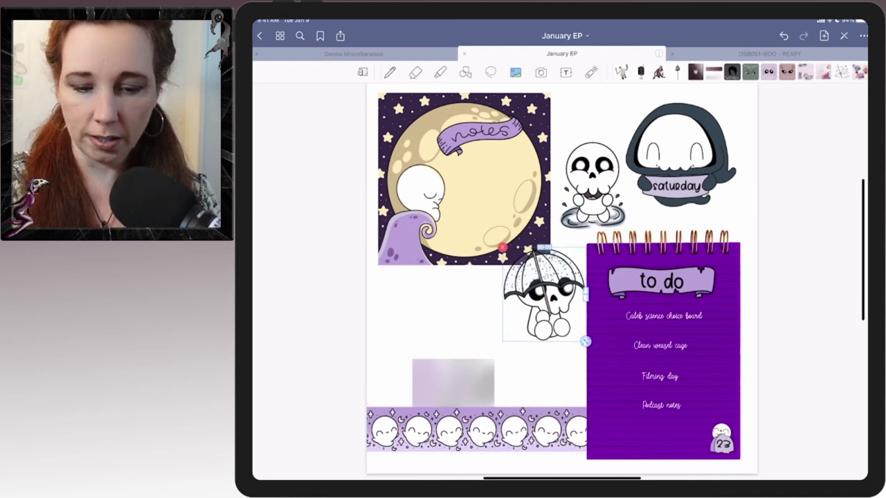
{"action": "mouse_move", "coordinate": [585, 341]}
{"action": "left_mouse_down"}
{"action": "mouse_move", "coordinate": [543, 450]}
{"action": "mouse_move", "coordinate": [516, 409]}
{"action": "left_mouse_up"}
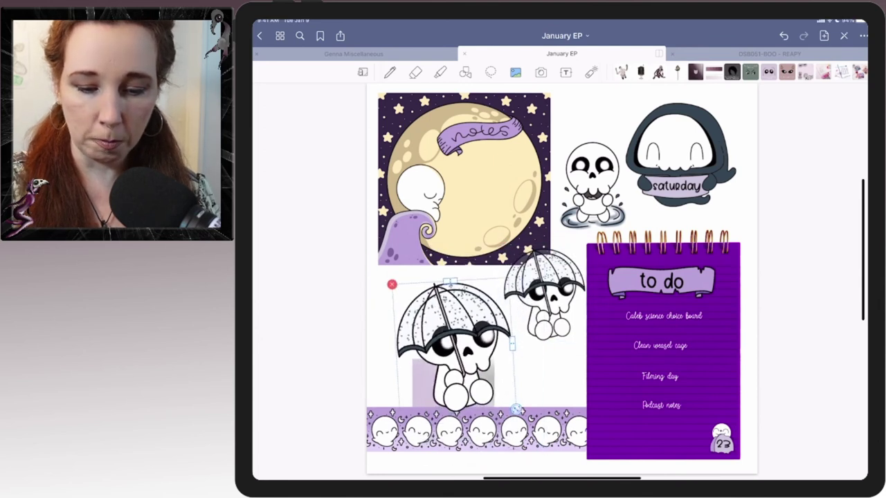
{"action": "left_click_drag", "start_coordinate": [453, 346], "coordinate": [502, 377]}
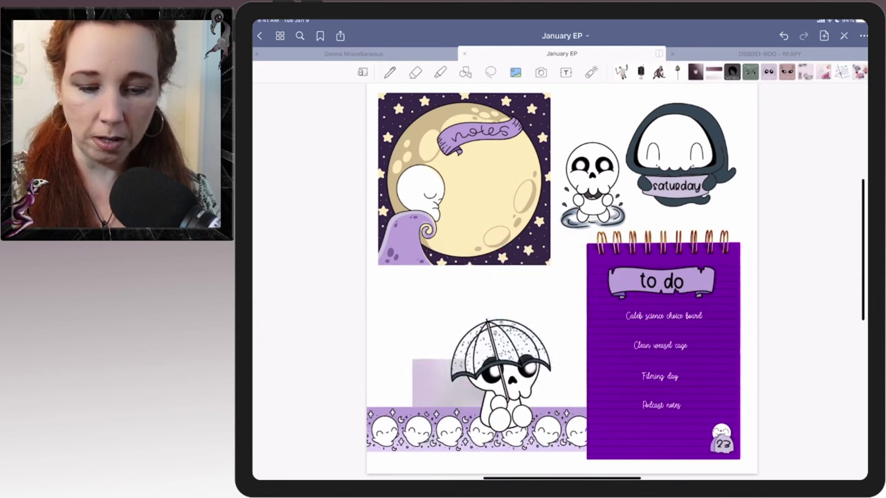
Step: Realign the umbrella skull over the strip and stretch the grey-lavender image across the whole page
{"action": "left_click_drag", "start_coordinate": [435, 381], "coordinate": [539, 304]}
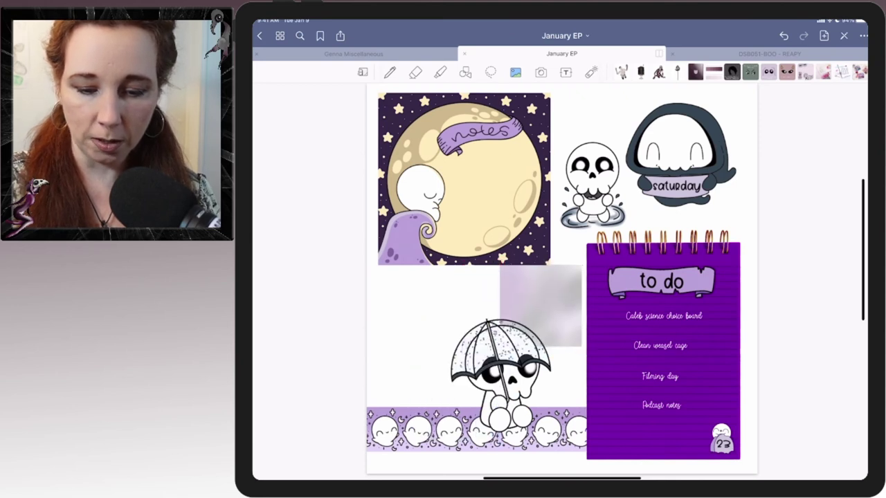
{"action": "left_click", "coordinate": [502, 360]}
{"action": "left_click_drag", "start_coordinate": [502, 373], "coordinate": [437, 394]}
{"action": "left_click", "coordinate": [429, 312]}
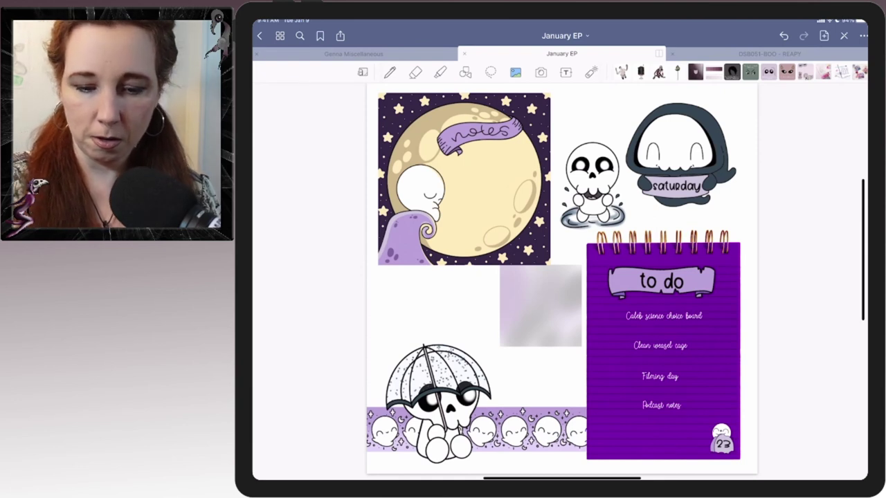
{"action": "left_click_drag", "start_coordinate": [580, 345], "coordinate": [754, 471]}
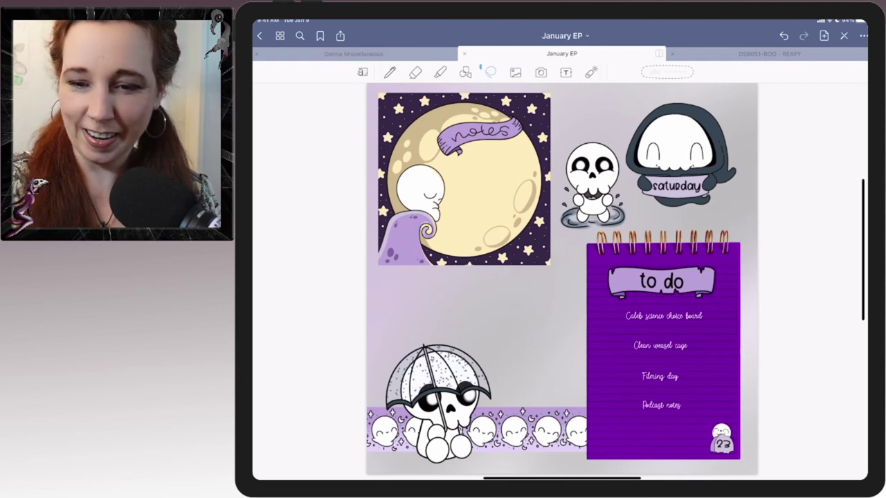
Step: Copy the grim reaper from the REAPY book and paste it, slightly enlarged, beside the umbrella skull
{"action": "left_click", "coordinate": [769, 53]}
{"action": "scroll", "coordinate": [561, 277], "scroll_direction": "left", "scroll_amount": 5}
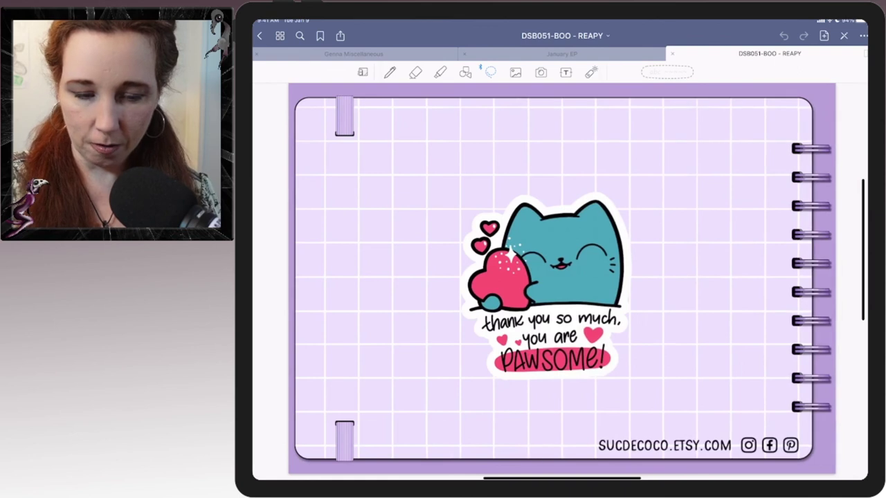
{"action": "scroll", "coordinate": [561, 276], "scroll_direction": "right", "scroll_amount": 5}
{"action": "scroll", "coordinate": [560, 277], "scroll_direction": "right", "scroll_amount": 5}
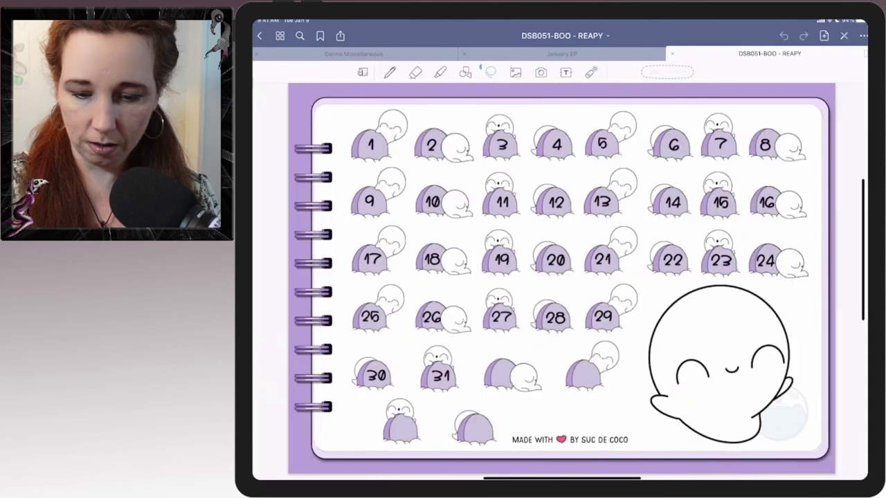
{"action": "scroll", "coordinate": [560, 276], "scroll_direction": "right", "scroll_amount": 5}
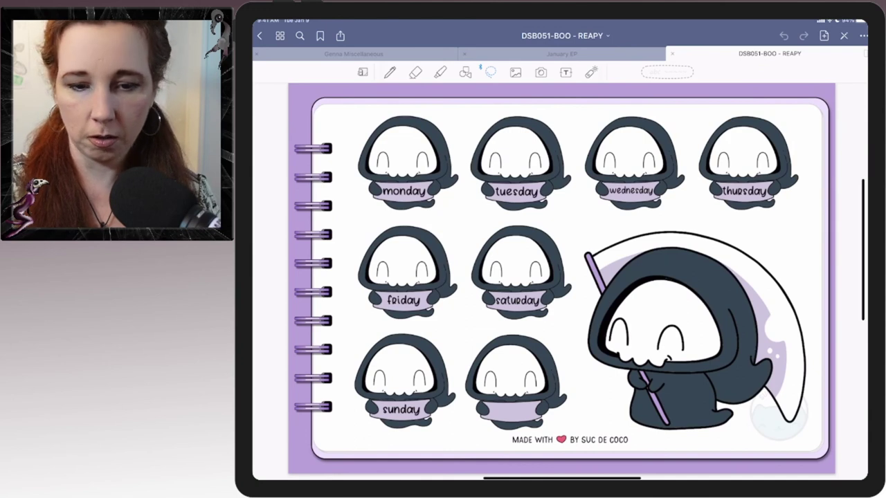
{"action": "left_click", "coordinate": [702, 336]}
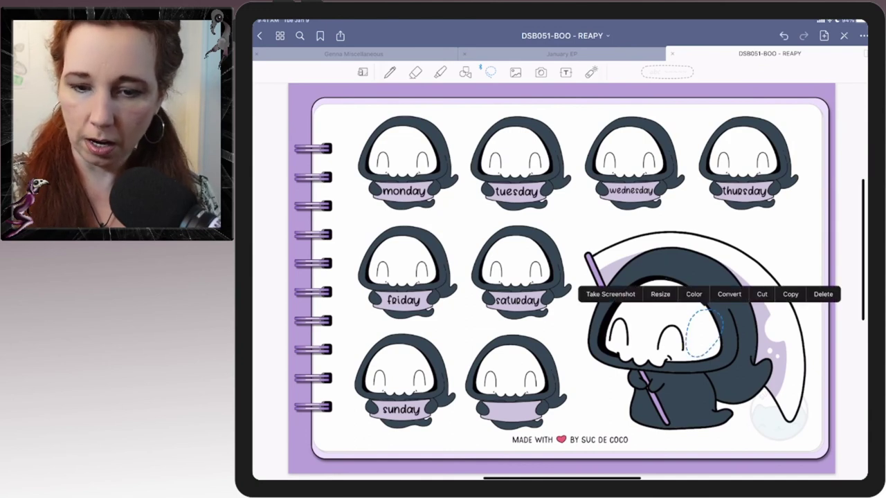
{"action": "left_click", "coordinate": [761, 294]}
{"action": "left_click", "coordinate": [561, 53]}
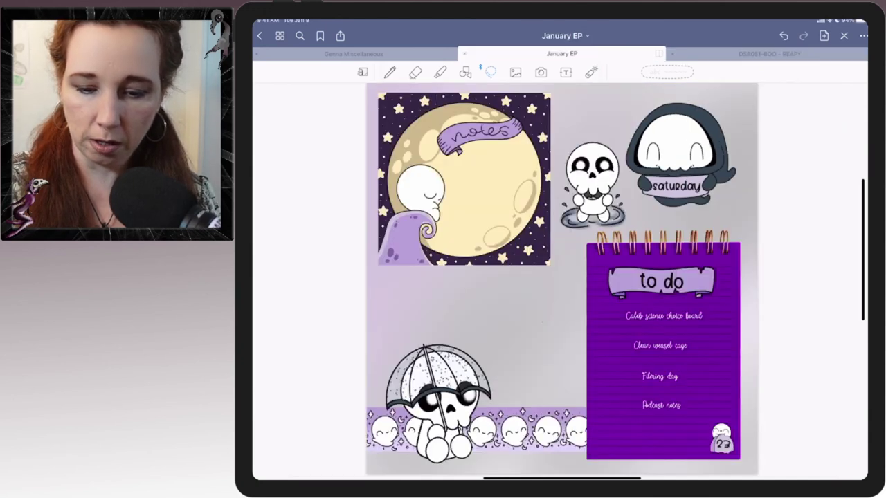
{"action": "left_click", "coordinate": [540, 305]}
{"action": "left_click", "coordinate": [571, 307]}
{"action": "left_click_drag", "start_coordinate": [540, 318], "coordinate": [533, 415]}
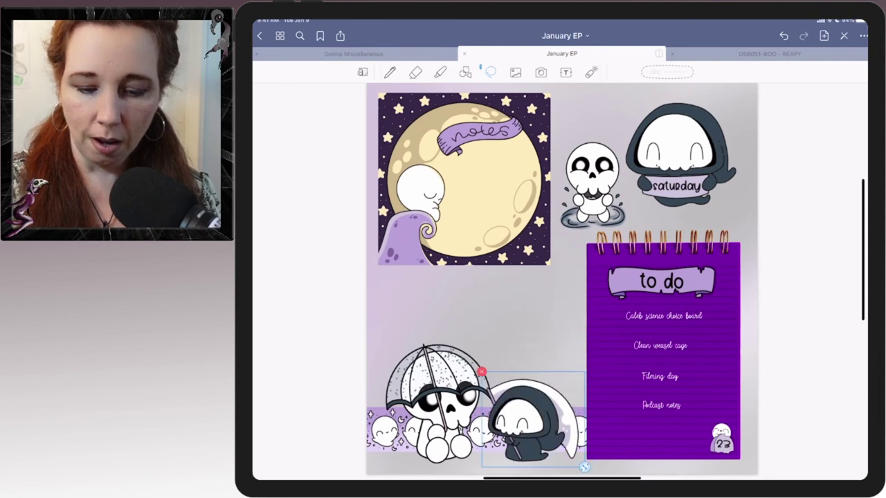
{"action": "left_click_drag", "start_coordinate": [584, 467], "coordinate": [590, 470]}
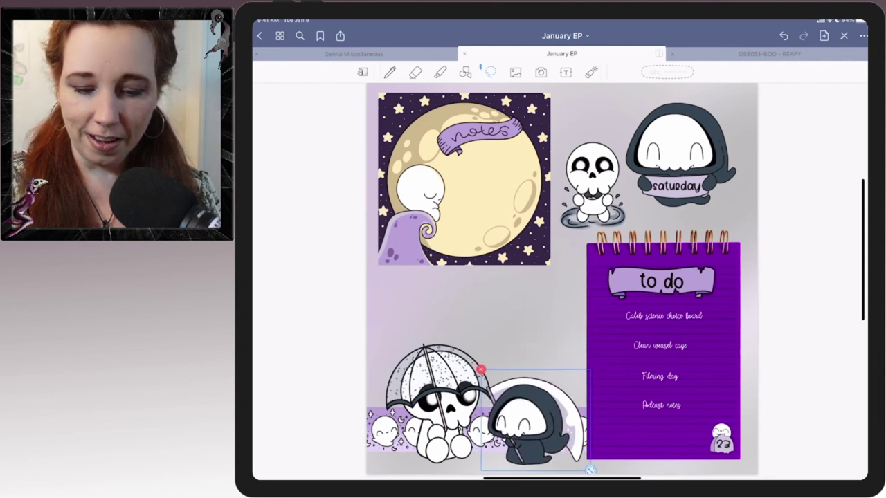
{"action": "left_click", "coordinate": [484, 305]}
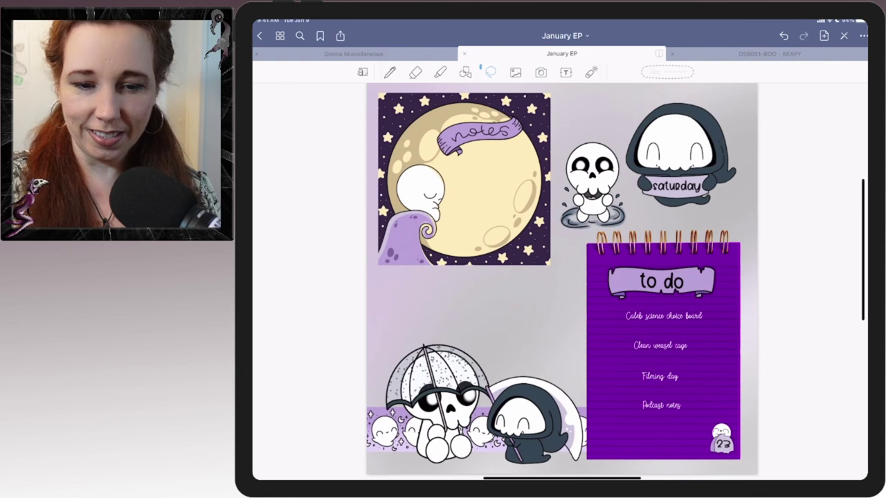
Step: Nudge the umbrella skull down and left, then bring up the Genna Miscellaneous sticker sheet
{"action": "left_click", "coordinate": [515, 72]}
{"action": "left_click", "coordinate": [440, 402]}
{"action": "left_click_drag", "start_coordinate": [439, 402], "coordinate": [431, 407]}
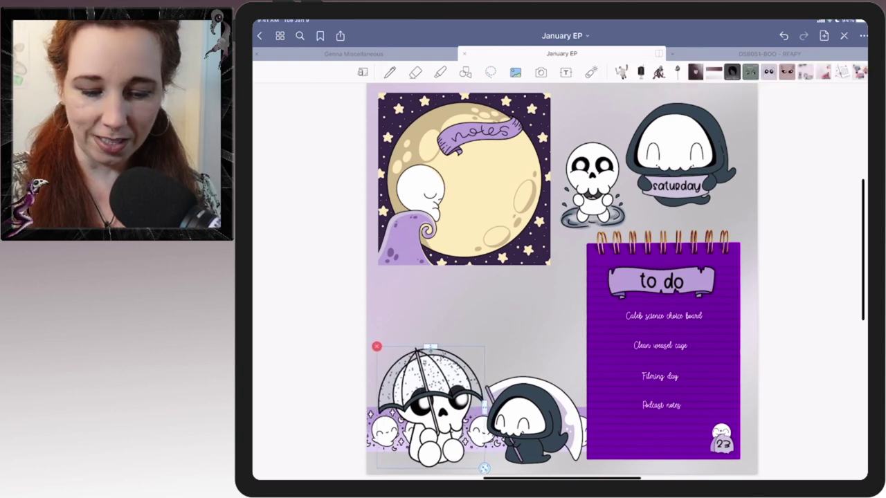
{"action": "left_click", "coordinate": [484, 312]}
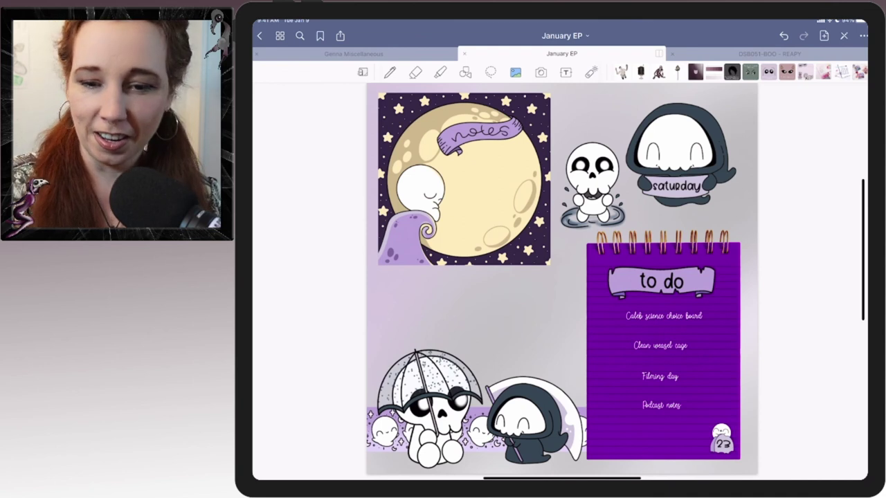
{"action": "left_click", "coordinate": [406, 53]}
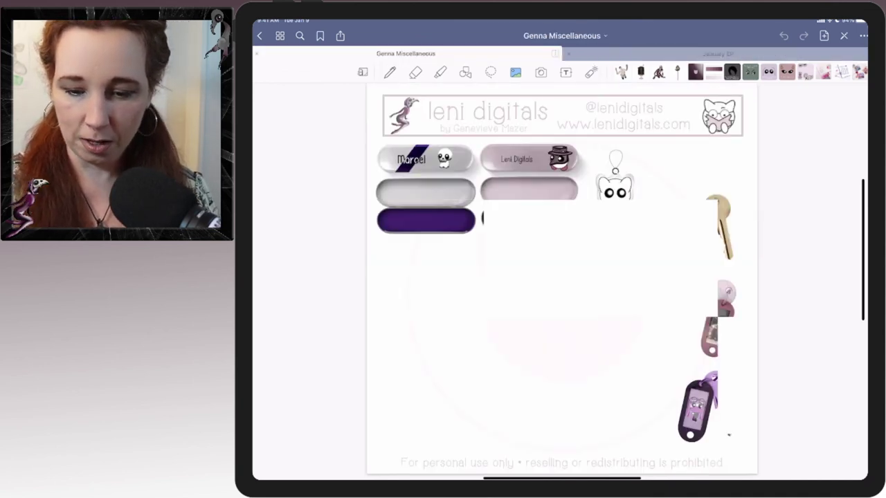
Step: Paste the purple keychain sticker onto the January EP page, rotate it, then remove it
{"action": "left_click", "coordinate": [490, 72]}
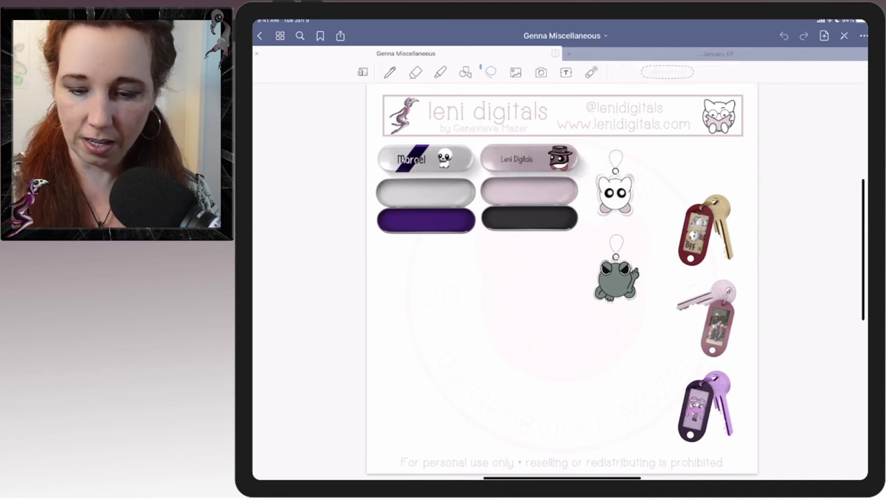
{"action": "left_click", "coordinate": [706, 407]}
{"action": "left_click", "coordinate": [771, 371]}
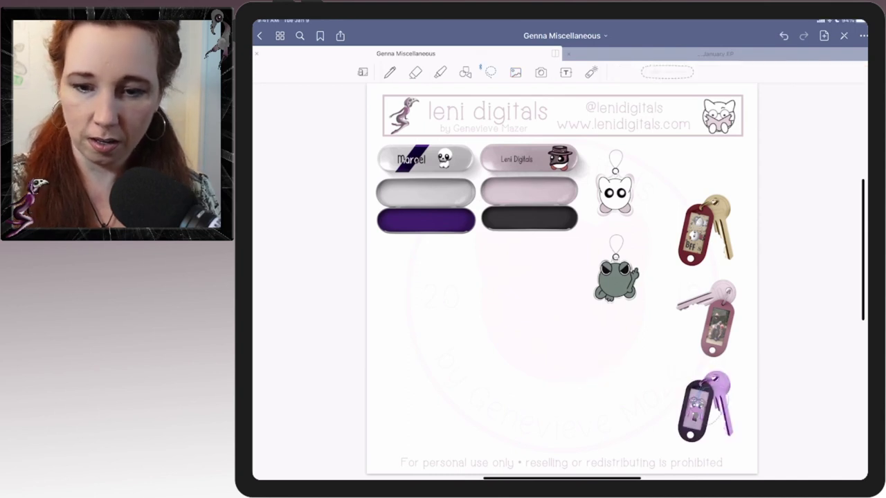
{"action": "left_click", "coordinate": [717, 53]}
{"action": "left_click", "coordinate": [505, 304]}
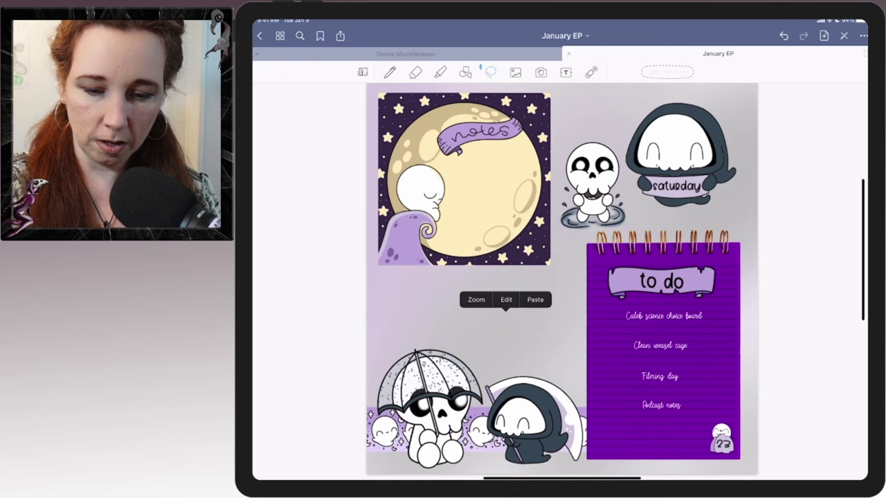
{"action": "left_click", "coordinate": [534, 297]}
{"action": "left_click_drag", "start_coordinate": [553, 290], "coordinate": [549, 341]}
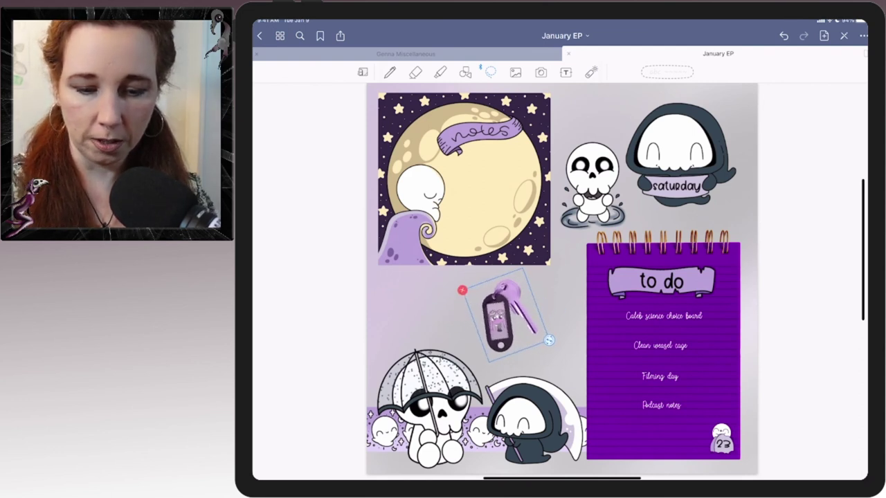
{"action": "left_click", "coordinate": [462, 291]}
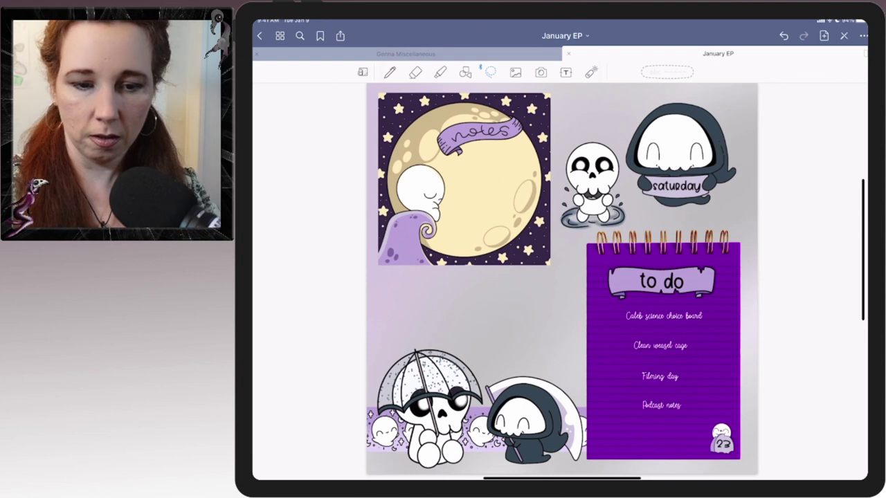
{"action": "left_click", "coordinate": [406, 53]}
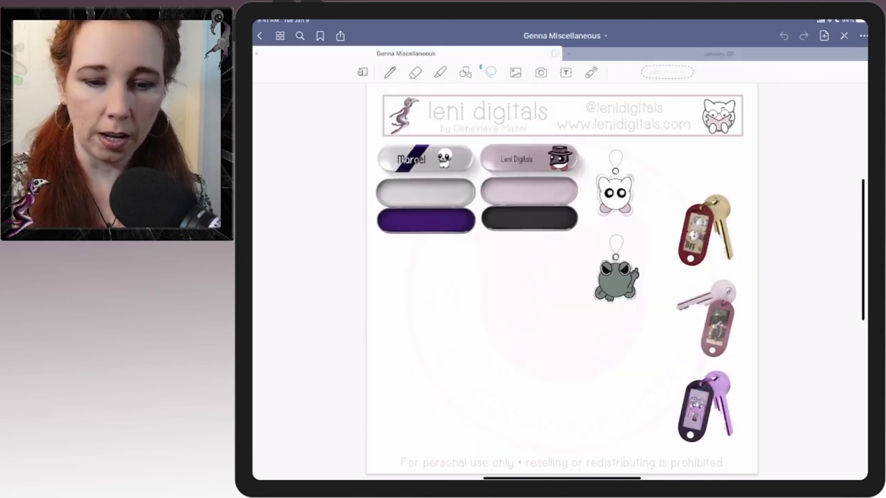
Step: Copy the Marcel nameplate onto January EP, enlarged between the moon notes and umbrella skull
{"action": "left_click", "coordinate": [425, 159]}
{"action": "left_click", "coordinate": [425, 159]}
{"action": "left_click", "coordinate": [718, 54]}
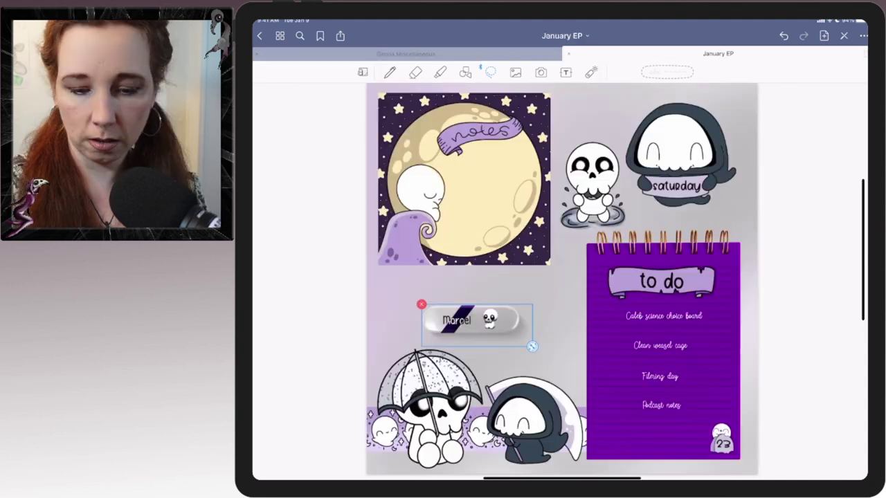
{"action": "left_click_drag", "start_coordinate": [531, 346], "coordinate": [584, 367]}
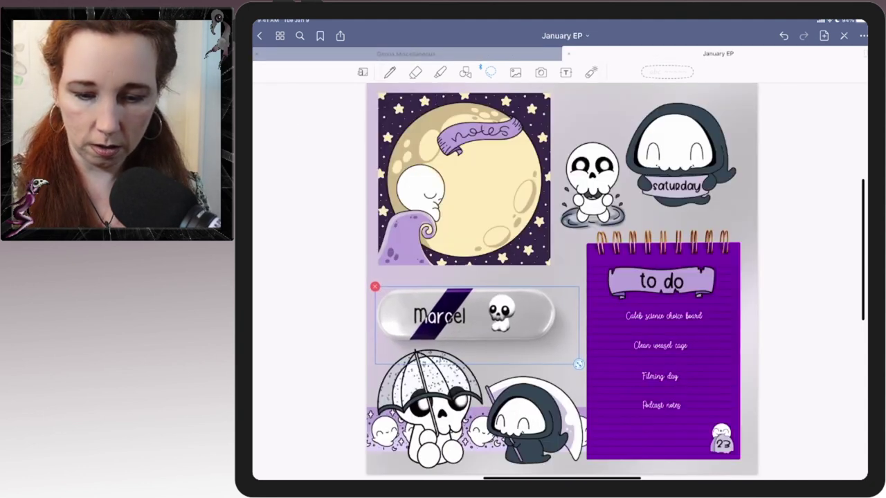
{"action": "left_click_drag", "start_coordinate": [478, 325], "coordinate": [480, 312]}
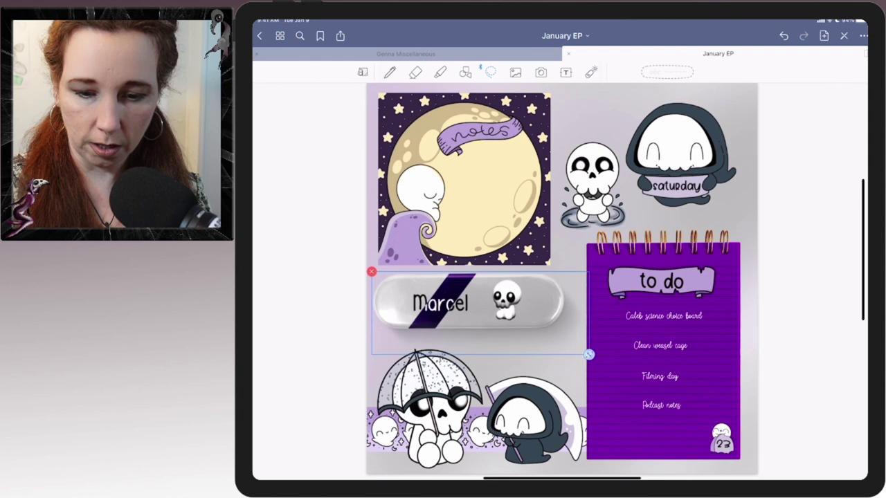
{"action": "left_click_drag", "start_coordinate": [583, 353], "coordinate": [595, 356]}
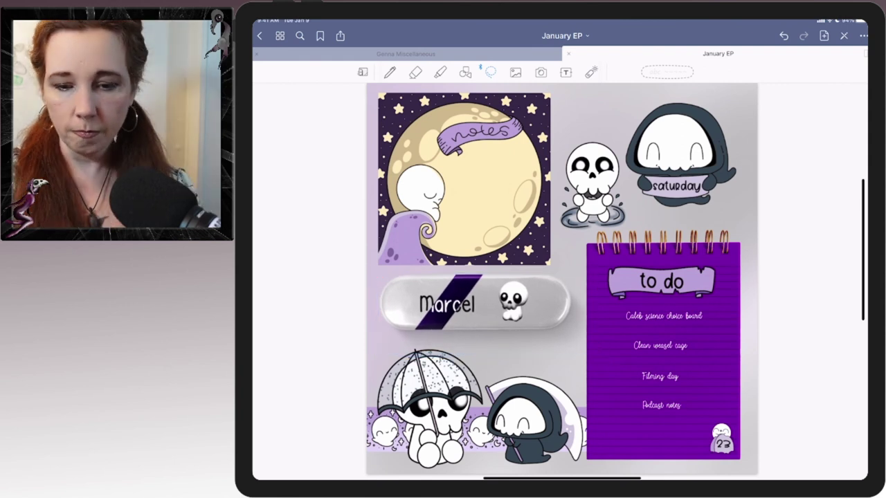